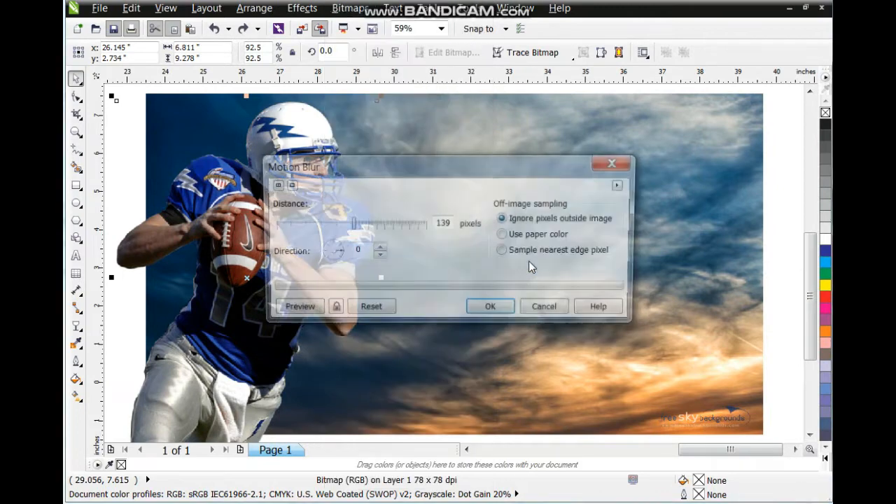
- Apply a 139-pixel motion blur at direction 0 to the player copy and send it behind the sharp player
drag(419, 174, 573, 159)
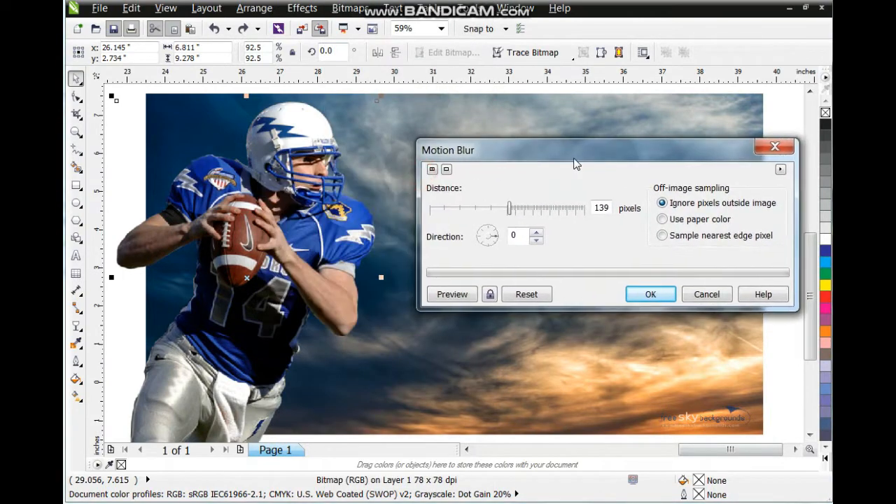
click(490, 295)
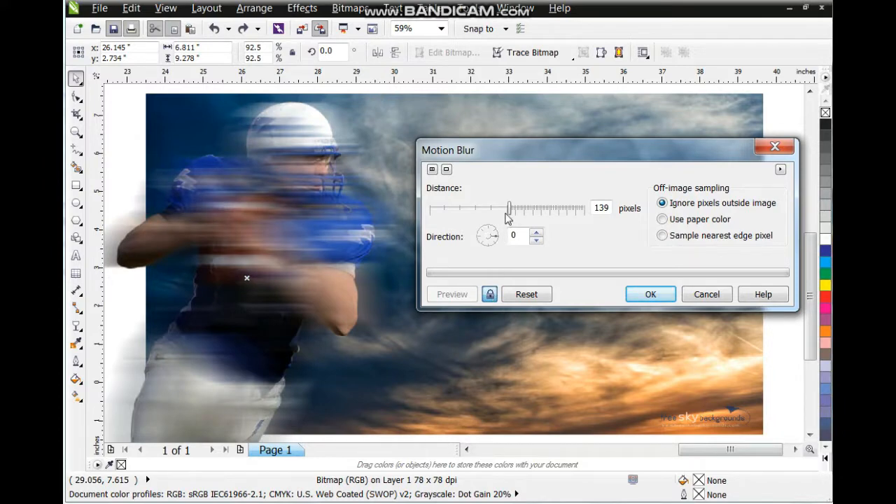
click(643, 294)
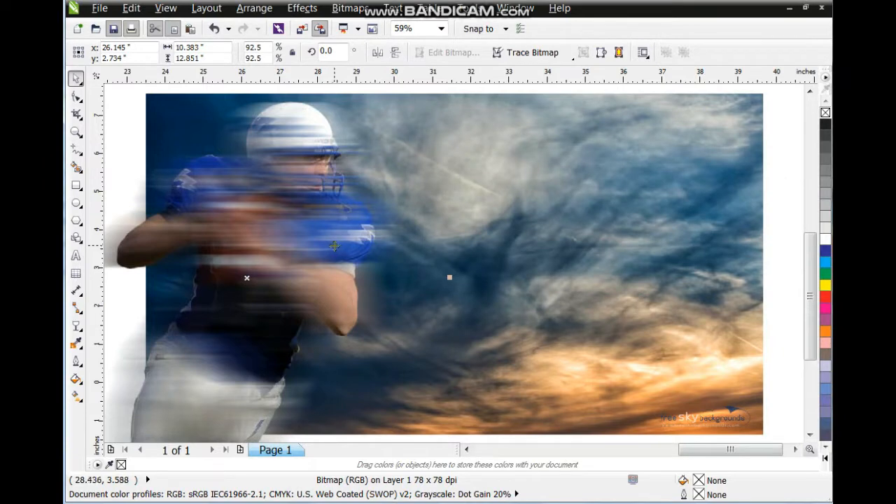
key(ctrl+Page_Down)
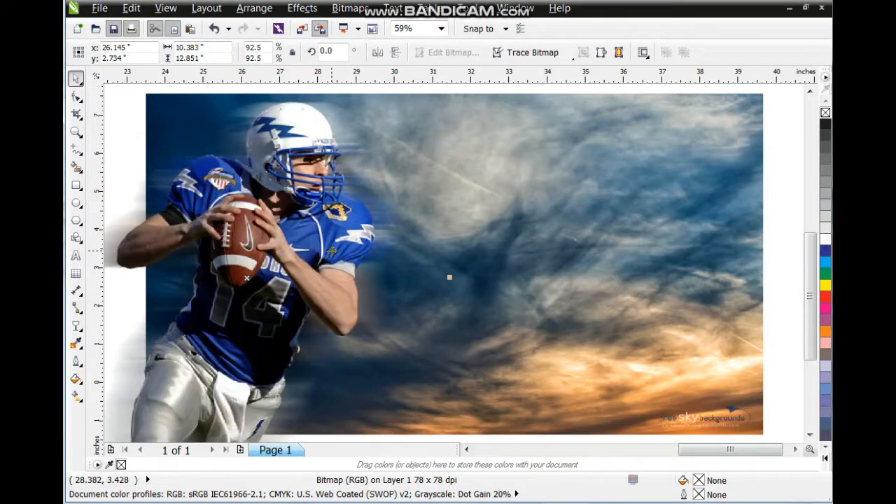
- Fade the rear side of the sharp player with a horizontal linear transparency so the blurred copy shows through
drag(319, 259, 544, 265)
key(ctrl+z)
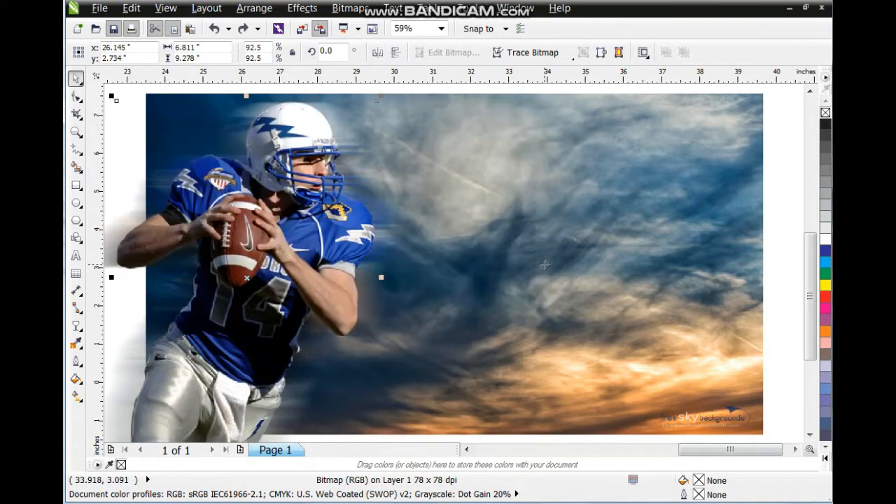
click(77, 326)
drag(257, 242, 292, 241)
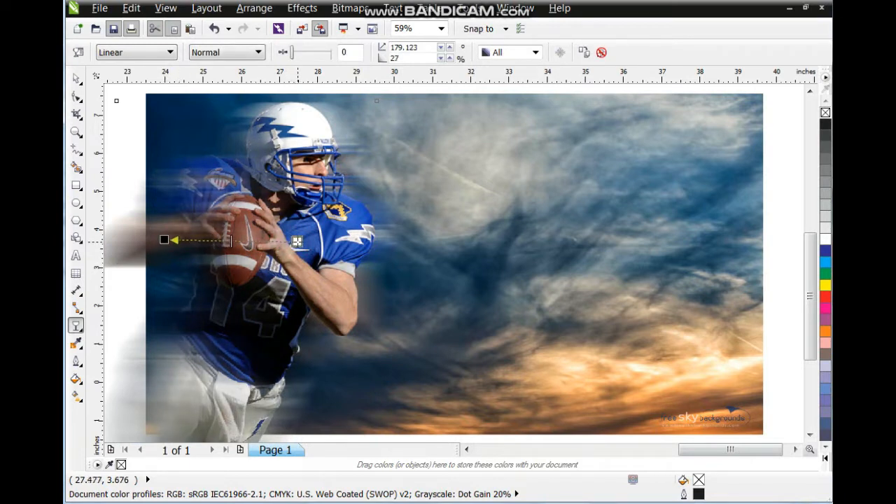
drag(297, 241, 303, 241)
click(77, 80)
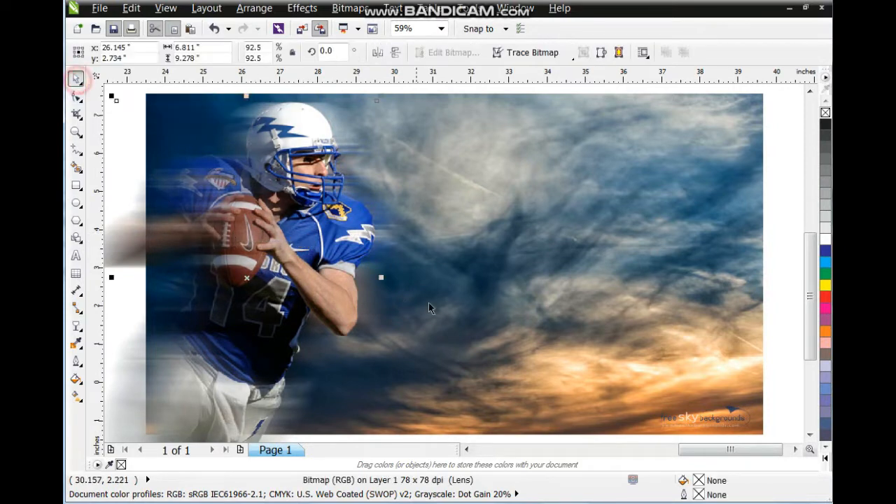
- Draw a rectangle about 16.16 by 8.93 inches exactly over the sky background
click(775, 240)
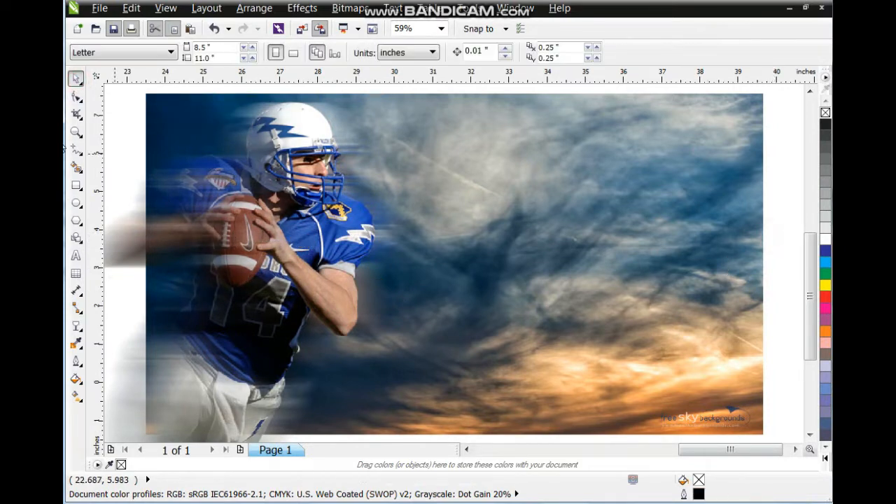
click(76, 186)
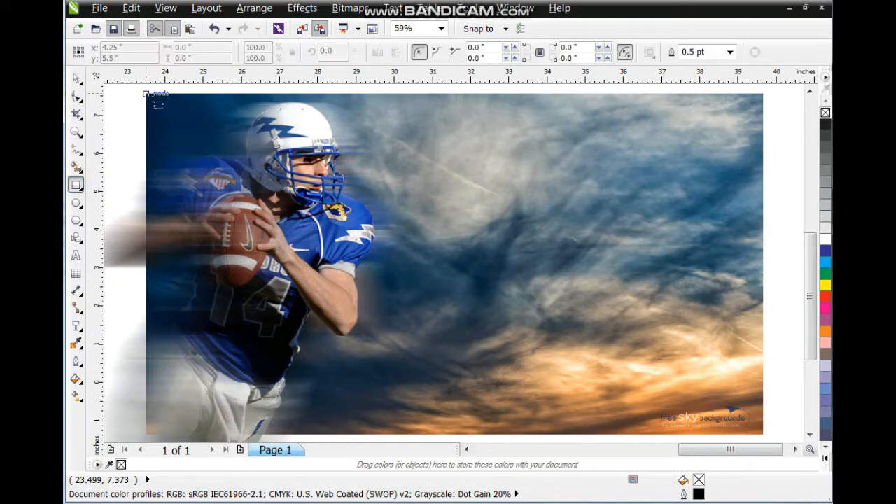
drag(146, 93, 767, 436)
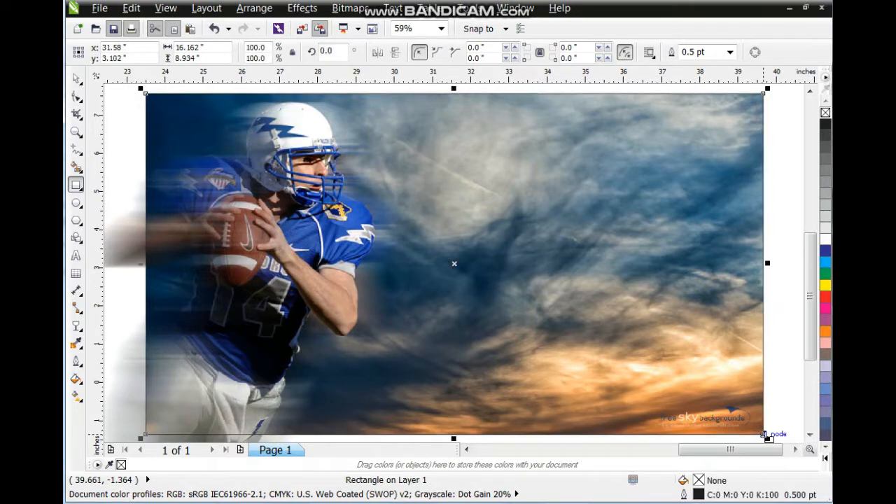
click(76, 80)
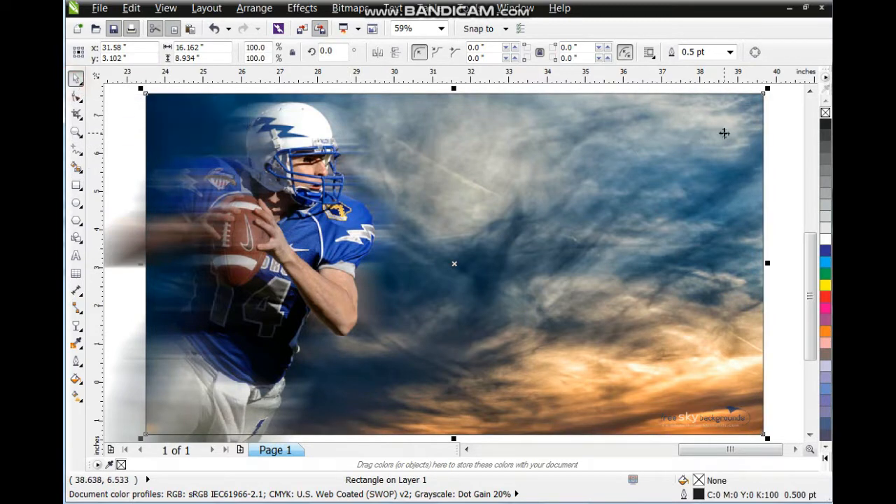
- PowerClip the sky background image inside the rectangle
click(730, 128)
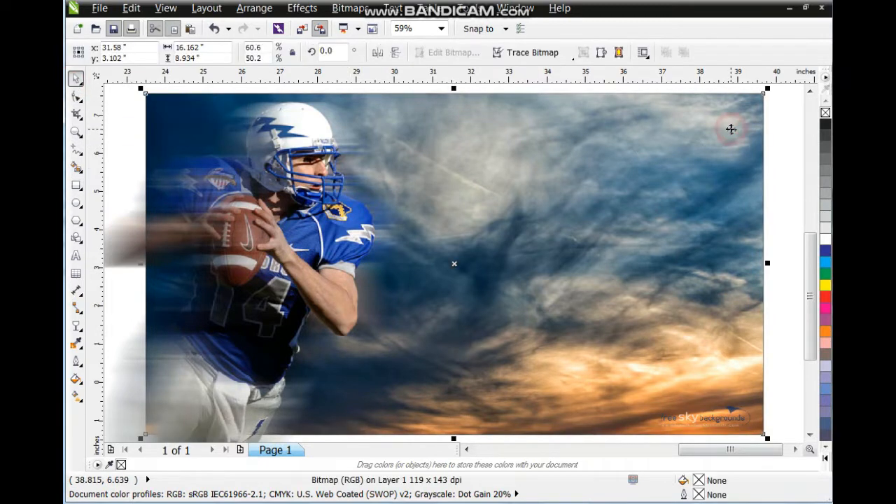
click(302, 8)
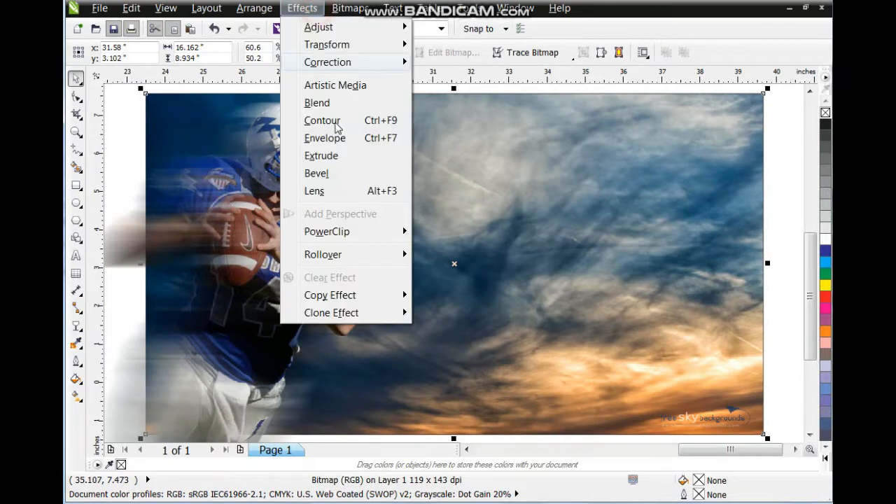
mouse_move(382, 233)
click(431, 233)
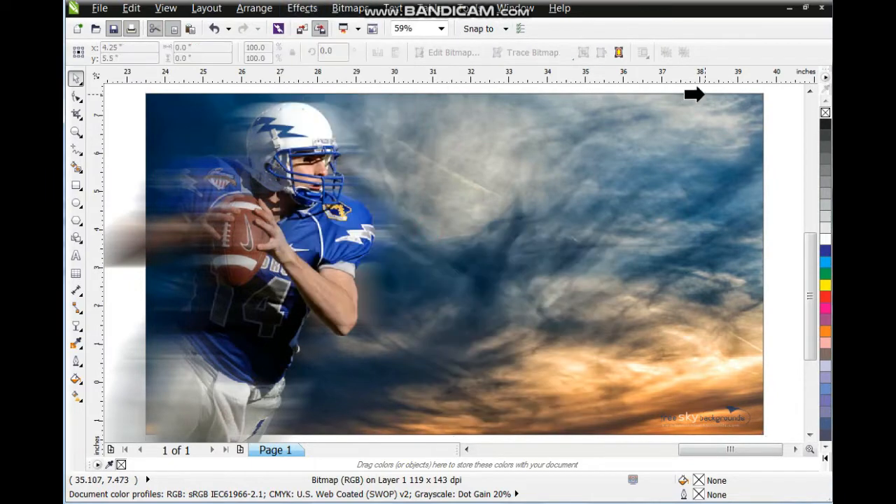
click(703, 92)
key(Escape)
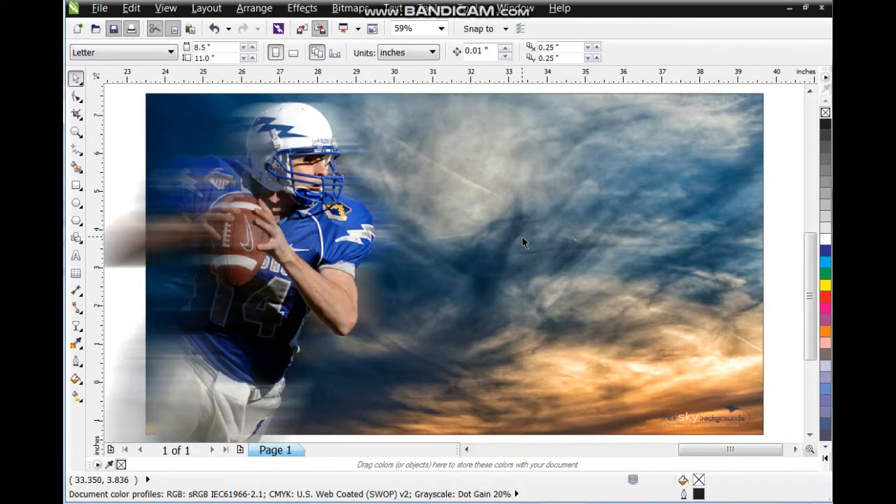
- Select the sharp and blurred player images together and PowerClip them into the banner rectangle
scroll(520, 240, down, 2)
drag(488, 207, 212, 413)
click(302, 7)
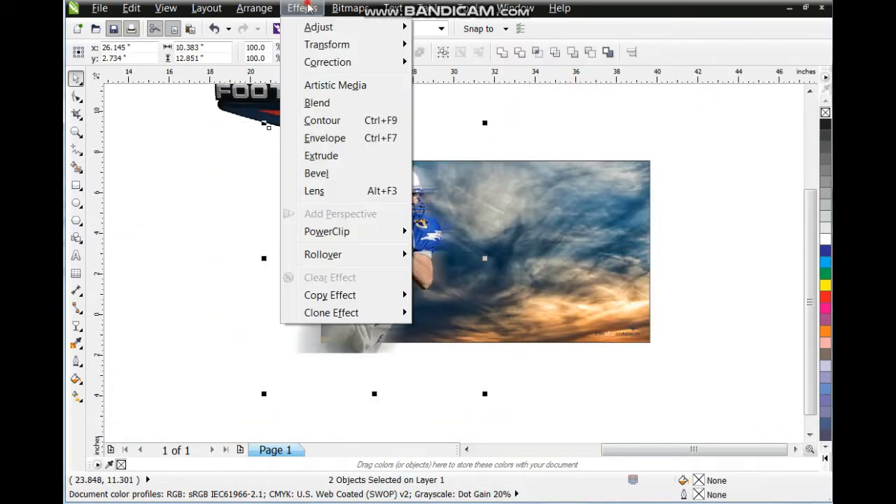
mouse_move(371, 236)
click(420, 232)
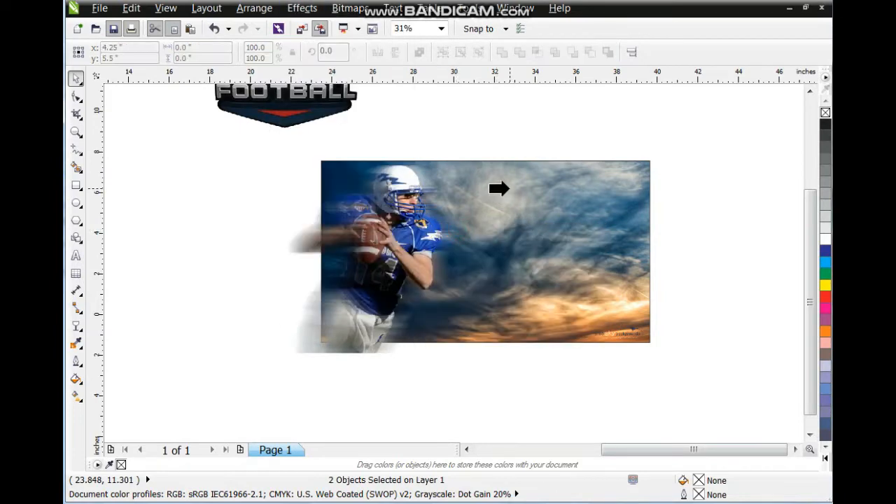
click(502, 187)
scroll(510, 189, up, 2)
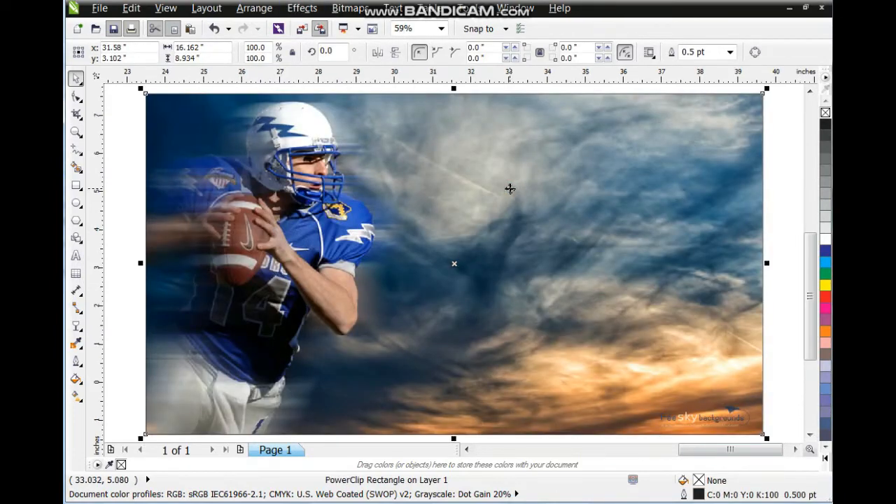
key(Escape)
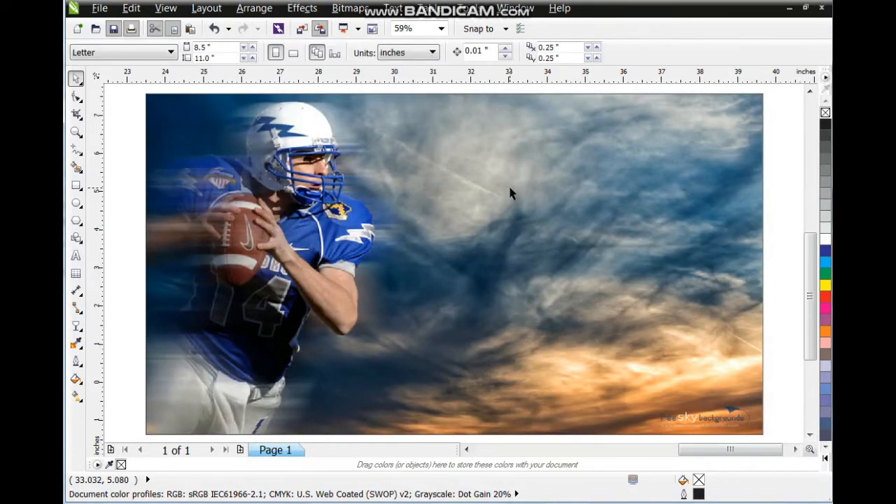
- Place the Thursday Night Football logo on the banner beside the player's helmet, scaled to about 5.66 by 4.78 inches
click(710, 156)
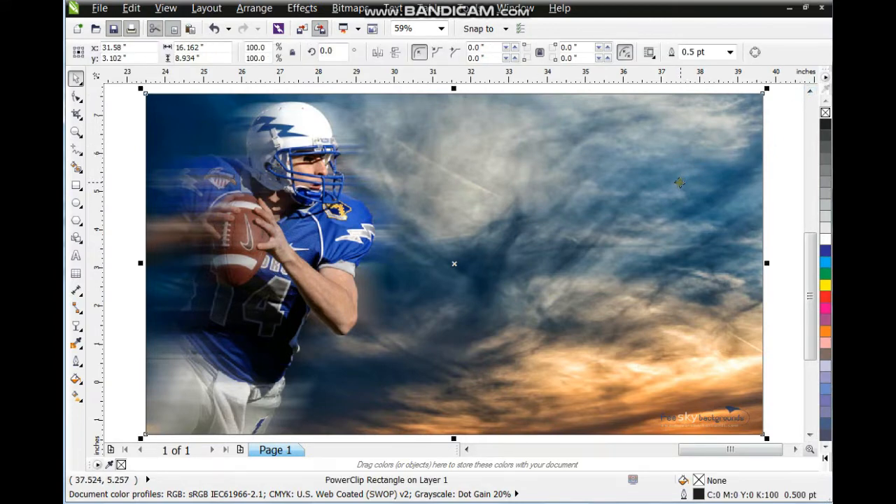
scroll(679, 183, down, 2)
drag(361, 102, 303, 296)
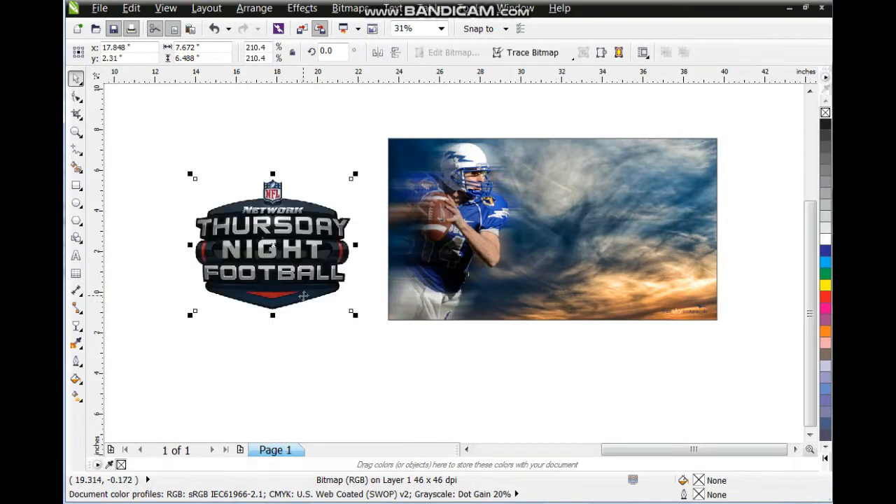
key(shift+F2)
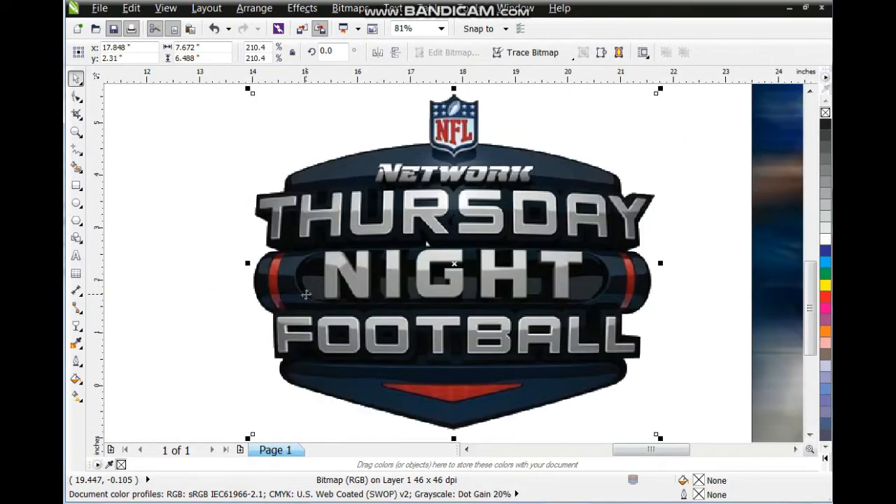
scroll(306, 294, down, 2)
drag(344, 284, 740, 275)
click(597, 257)
key(shift+F2)
drag(590, 287, 578, 255)
drag(699, 112, 683, 169)
drag(617, 259, 575, 218)
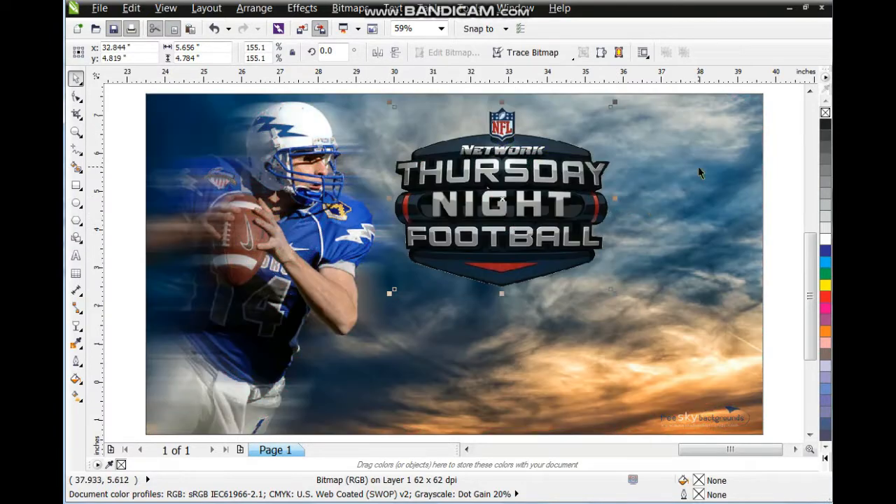
- Open the banner's PowerClip contents for editing and select the sky background image
click(698, 166)
right_click(697, 166)
click(649, 28)
click(760, 202)
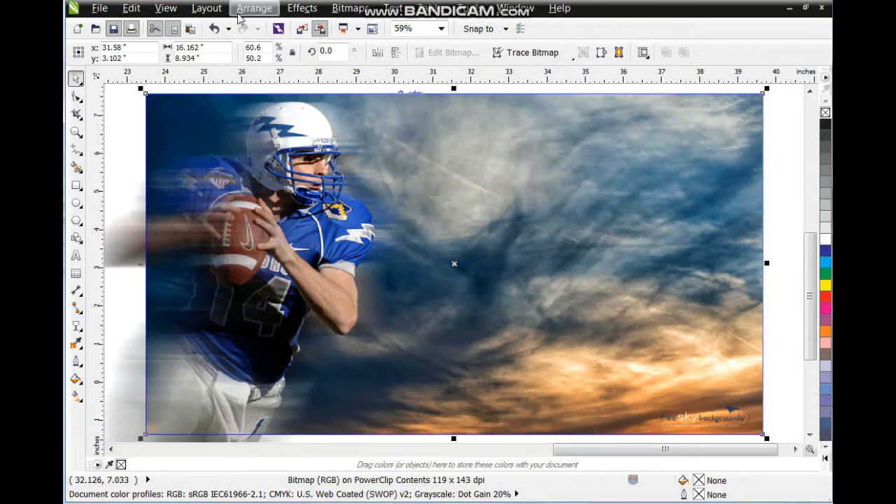
- Darken the sky background by lowering its gamma slightly below 0.80 with live preview, and finish editing the PowerClip contents
click(301, 8)
mouse_move(319, 27)
click(454, 138)
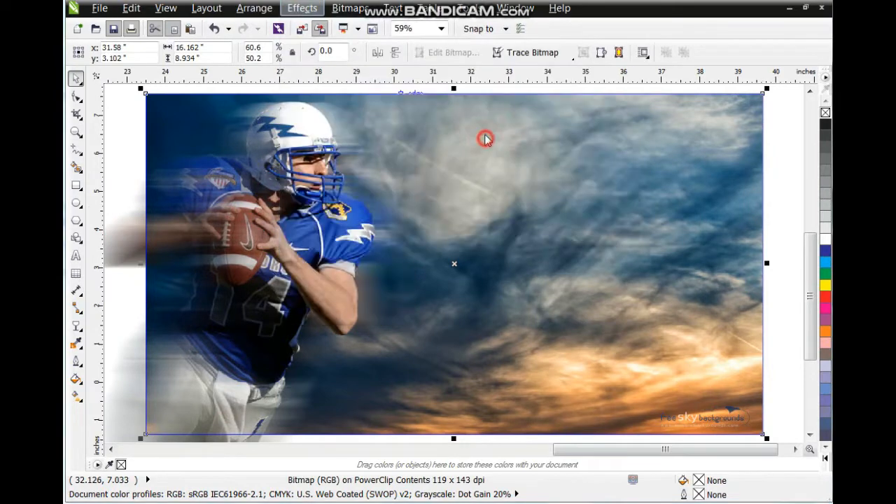
click(331, 288)
drag(446, 231, 422, 233)
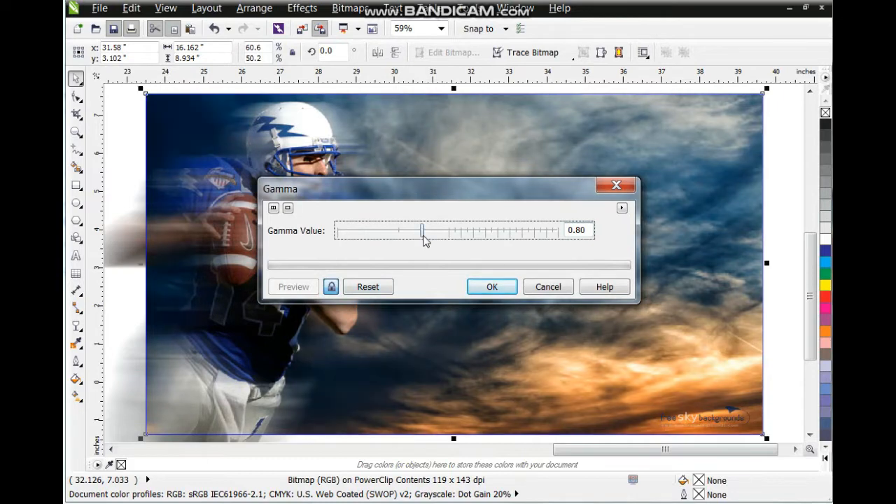
drag(416, 235, 410, 235)
click(490, 287)
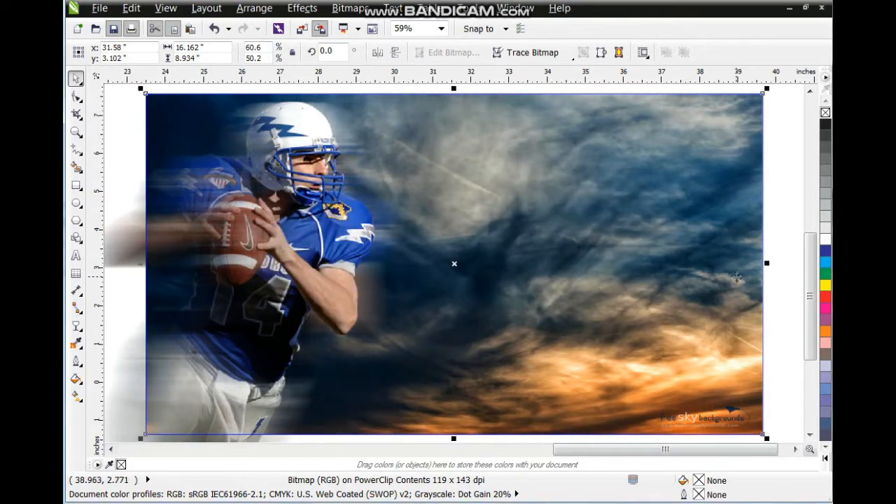
right_click(736, 277)
click(616, 44)
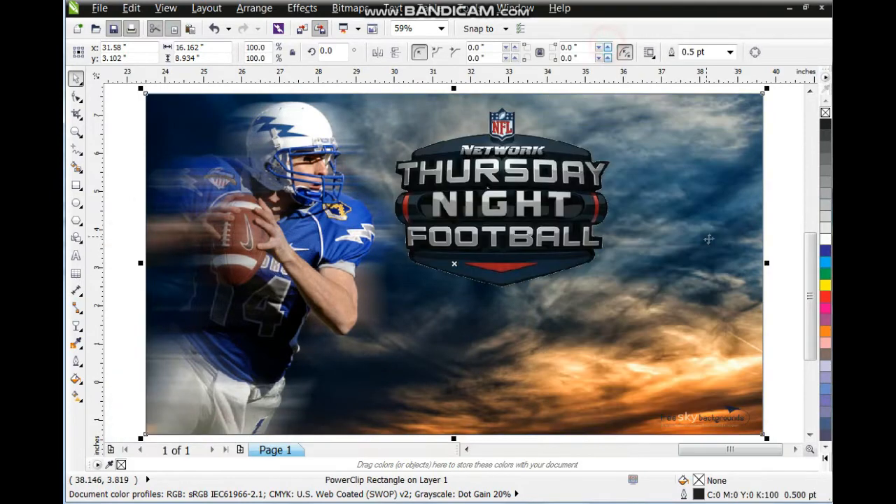
- Apply a linear transparency to the football logo so it fades out from its top to its bottom tip
click(556, 260)
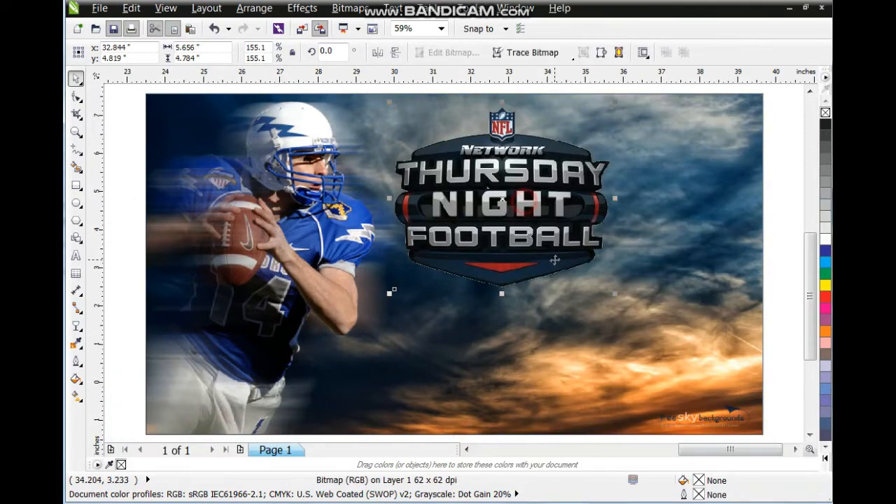
click(80, 327)
drag(480, 192, 480, 275)
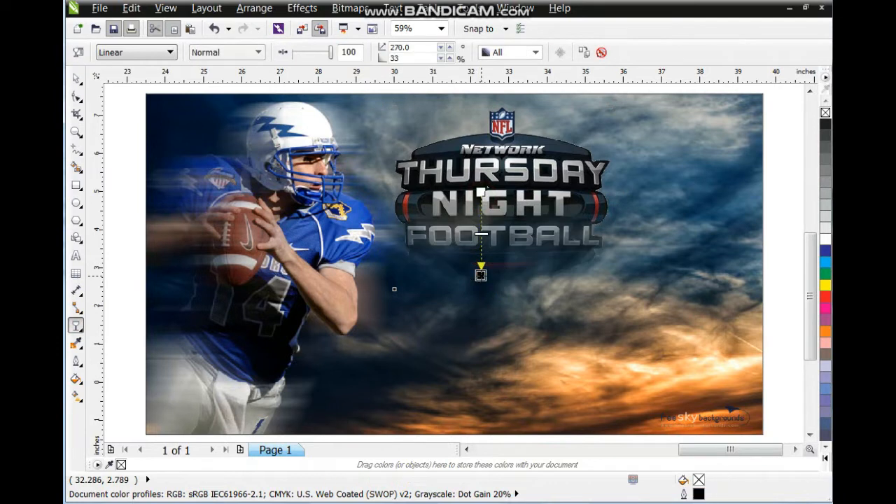
drag(480, 191, 483, 143)
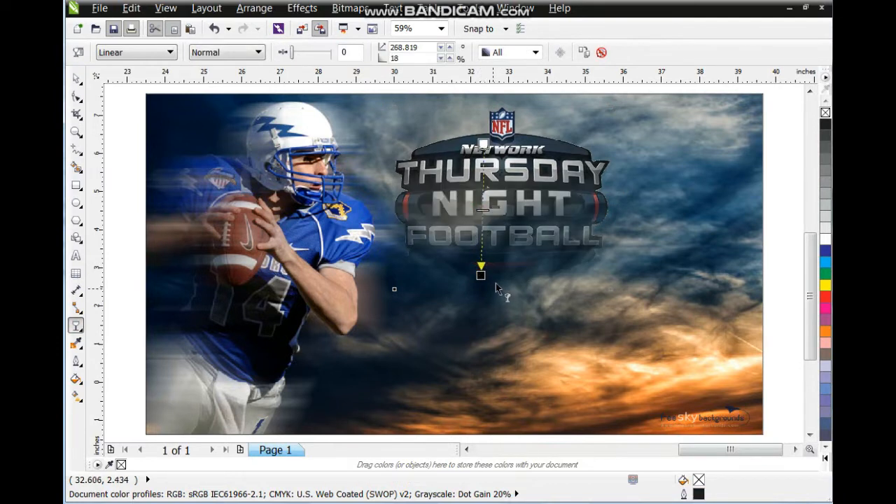
drag(480, 275, 484, 288)
click(76, 81)
- Shift the faded football logo slightly farther away from the player and deselect everything
drag(360, 84, 654, 331)
drag(517, 207, 532, 210)
click(544, 226)
click(777, 258)
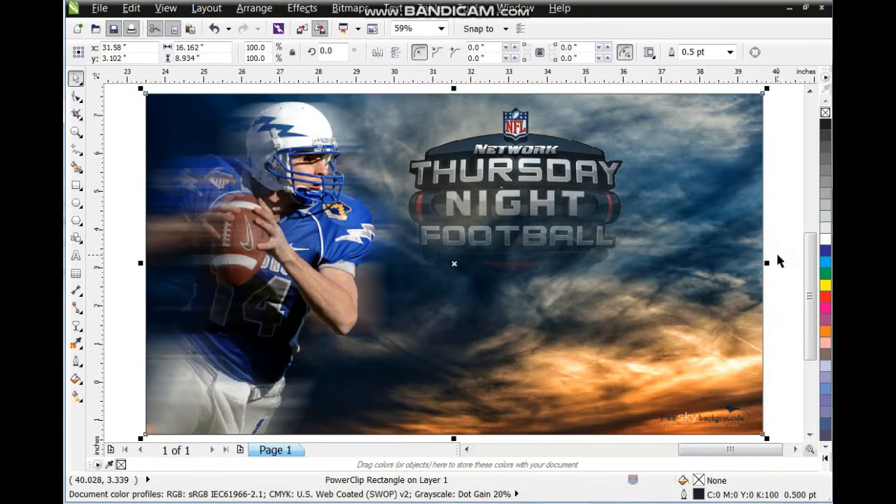
click(778, 259)
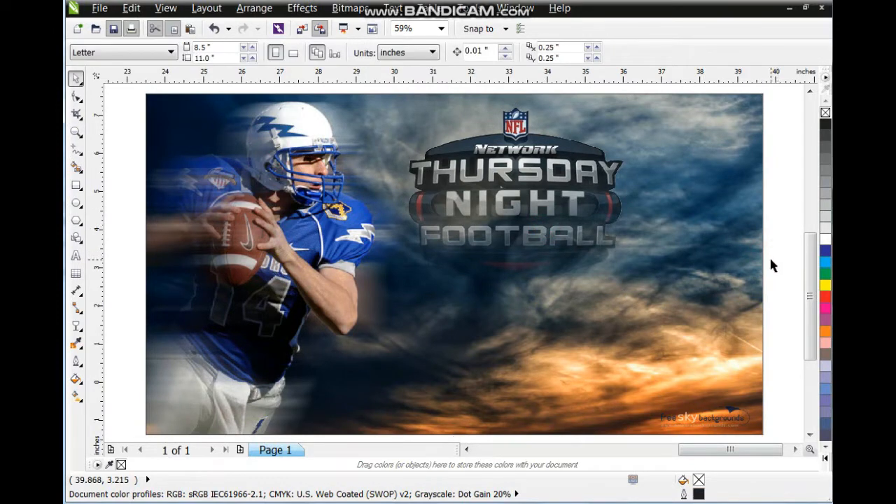
- Move the text line "stream live on prime video Thursday 9/28-8:25 PM" onto the banner
scroll(769, 264, down, 3)
scroll(654, 266, down, 2)
drag(361, 171, 731, 335)
key(shift+F2)
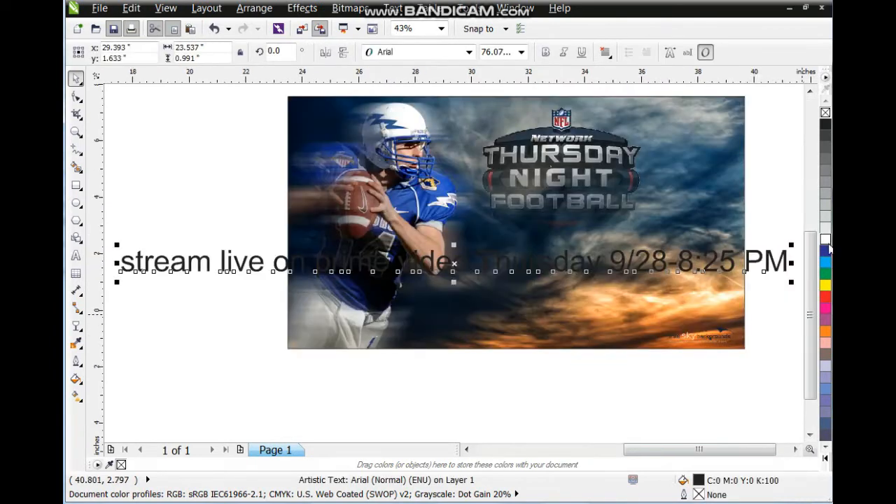
- Fill the streaming text with white and scale it down to fit below the football logo
click(825, 239)
drag(791, 282, 694, 267)
click(686, 294)
key(shift+F2)
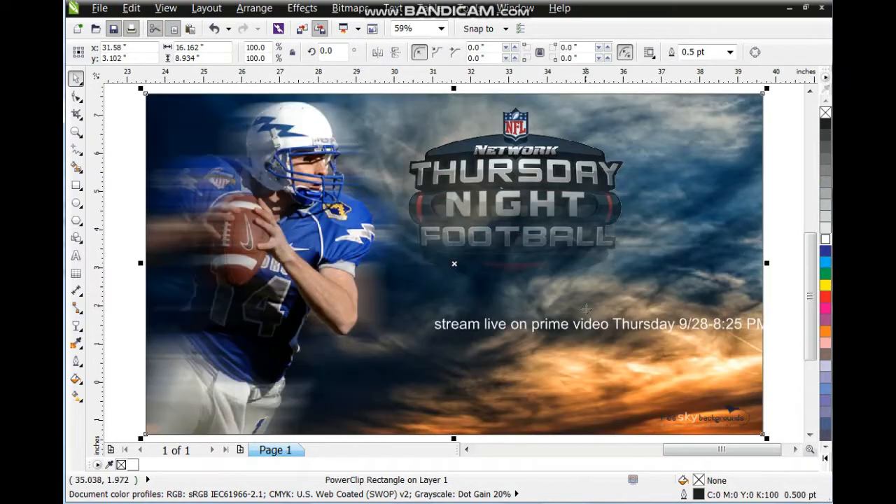
- Change the font of the white streaming text line to Aurora BdCn BT
key(Escape)
click(580, 328)
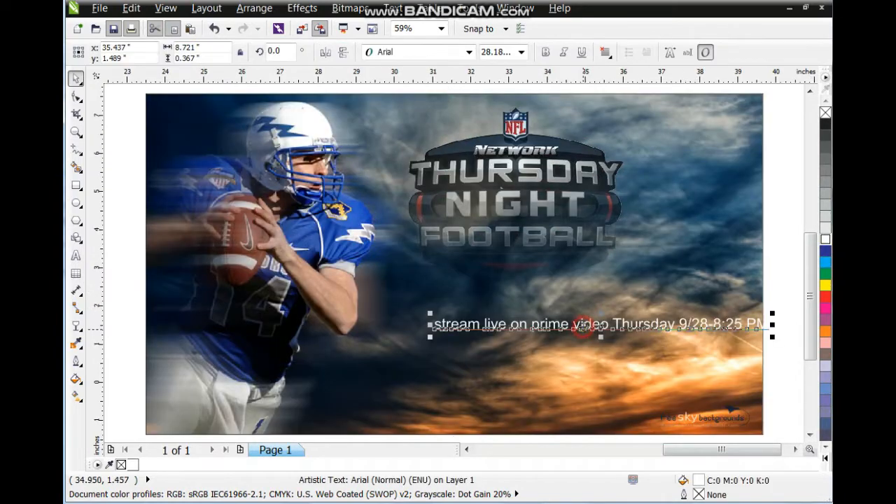
click(441, 59)
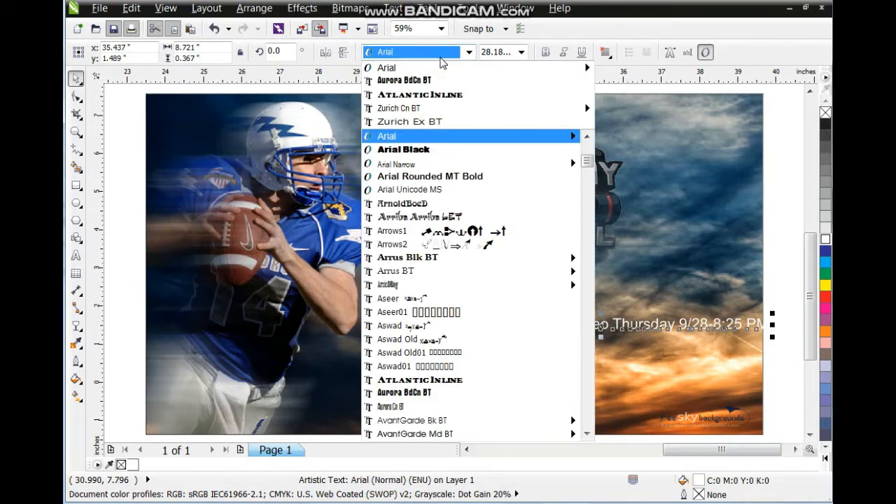
click(433, 80)
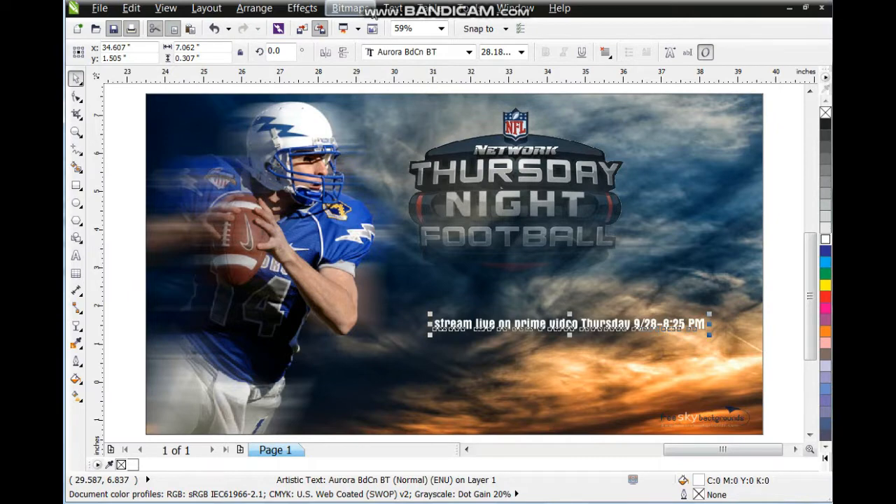
- Convert the streaming text line to UPPERCASE
click(388, 10)
click(387, 353)
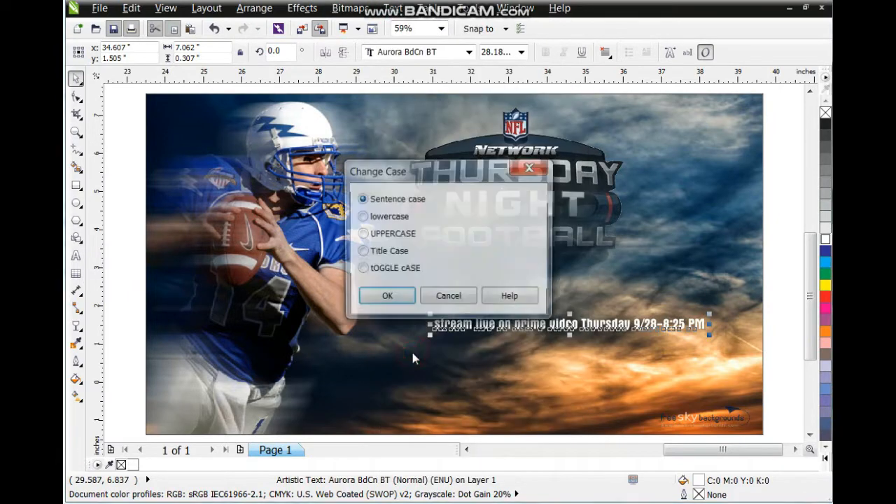
click(361, 251)
click(361, 233)
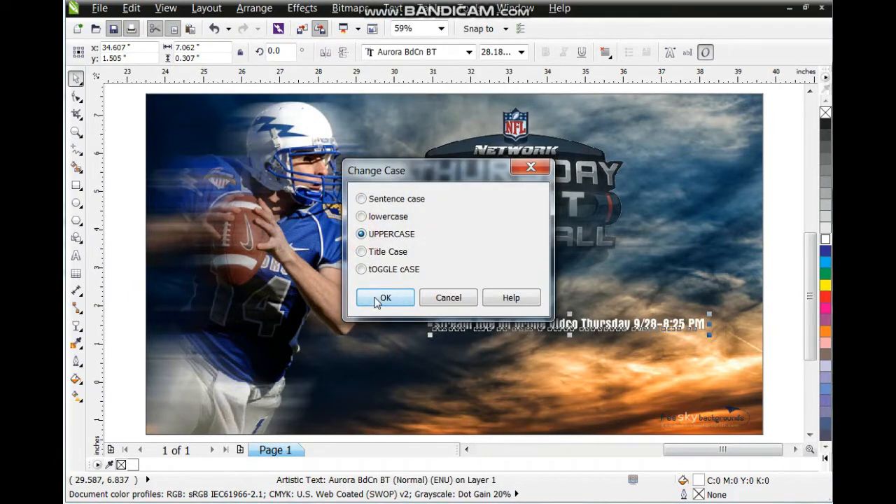
click(381, 297)
- Insert a line break before "THURSDAY" in the streaming text and break the two lines apart into separate text objects
click(76, 255)
click(591, 324)
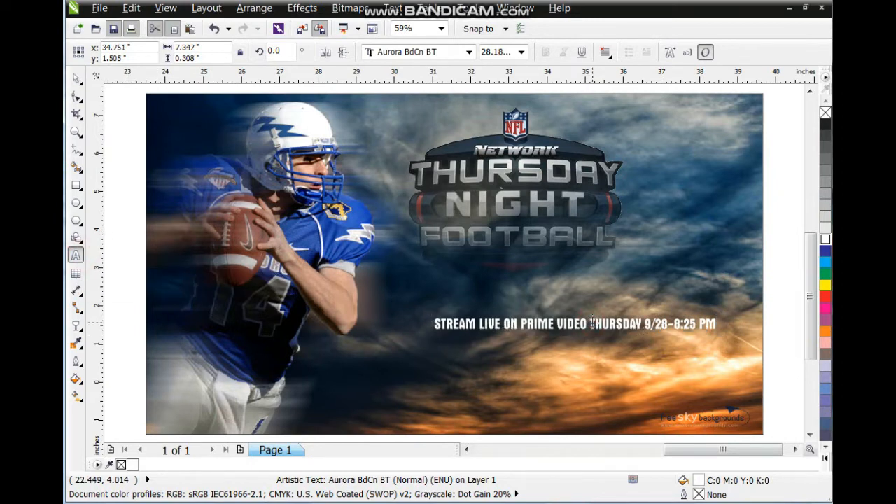
key(Return)
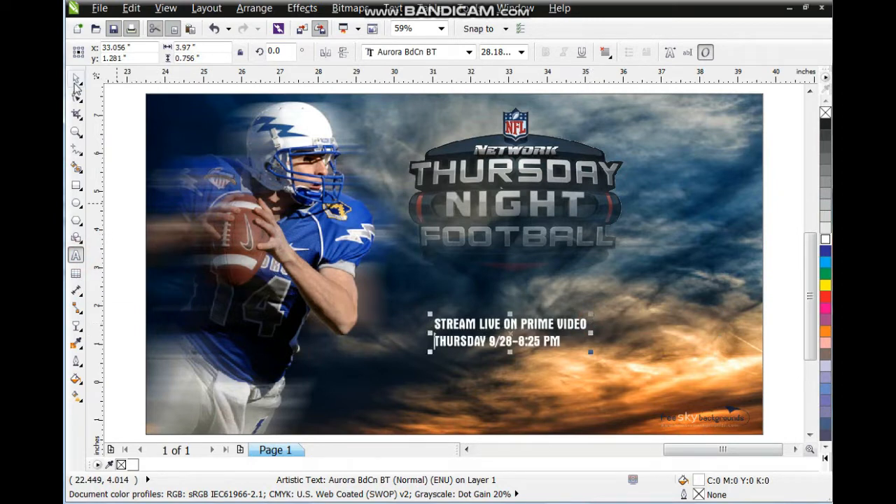
click(76, 78)
key(ctrl+k)
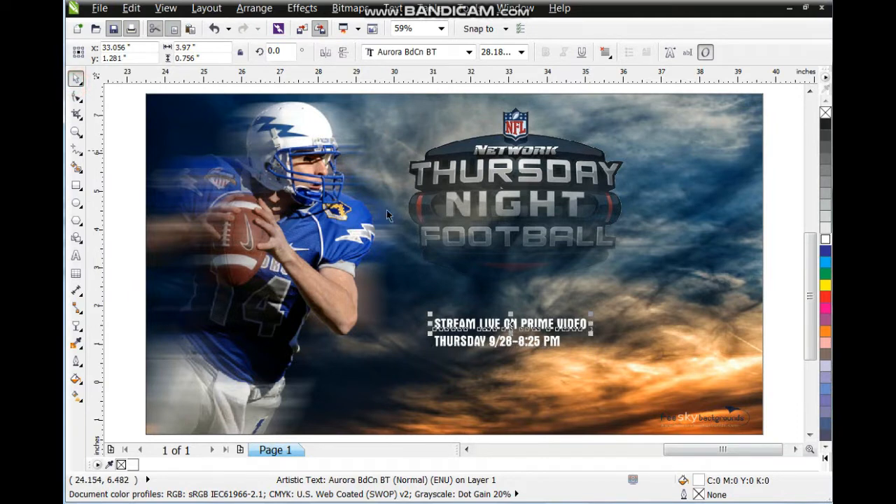
- Enlarge the "STREAM LIVE ON PRIME VIDEO" line below the football logo and shift the logo slightly away from the blue player
mouse_move(590, 315)
mouse_down()
mouse_move(654, 304)
mouse_move(581, 326)
mouse_move(582, 310)
mouse_up()
drag(555, 209, 570, 208)
- Fill the "THURSDAY 9/28-8:25 PM" line with red and scale it up to about 6.65 inches wide
click(526, 343)
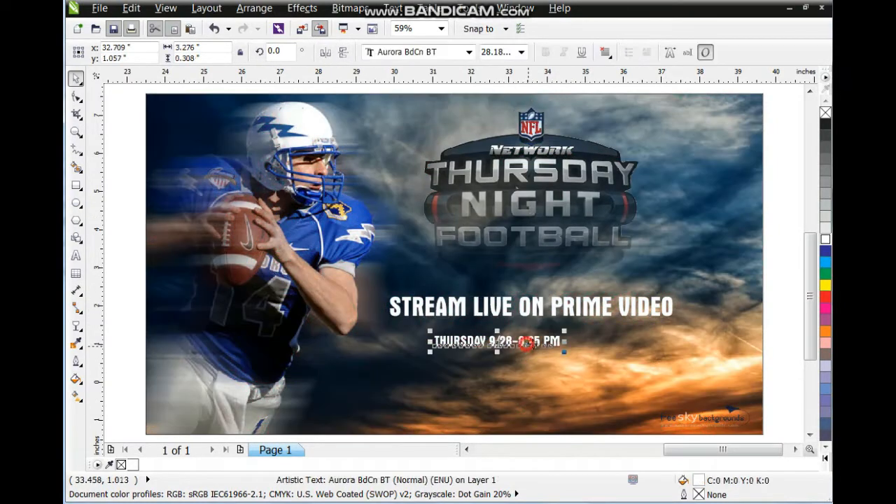
click(827, 300)
drag(564, 351, 625, 384)
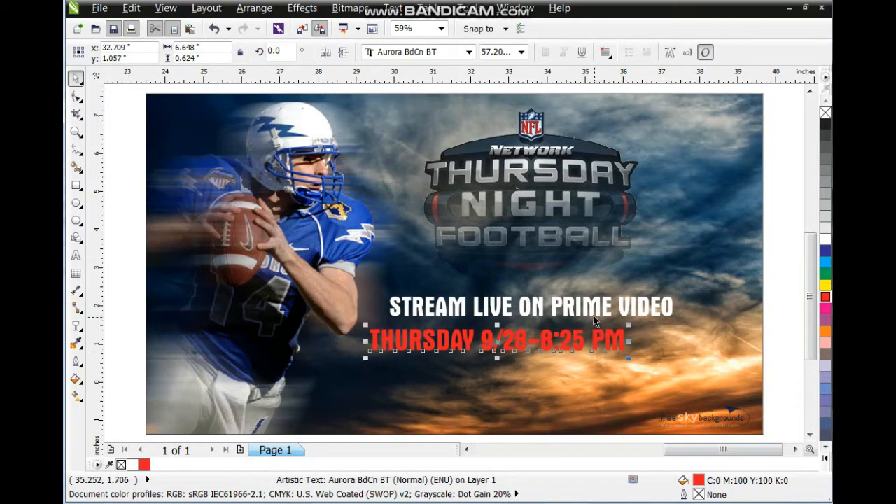
- Center the red date line under the white streaming line and enlarge it to about 7.48 inches wide
shift+click(592, 312)
key(c)
key(Escape)
click(633, 340)
drag(665, 358, 679, 367)
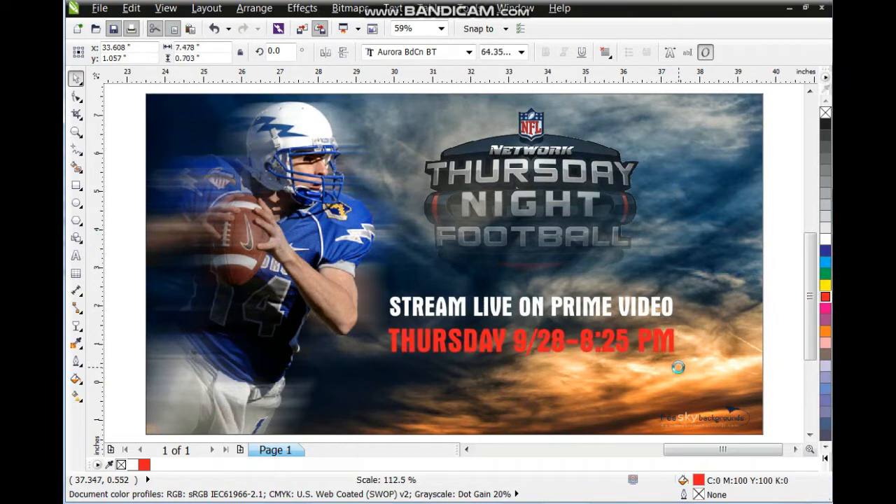
- Move both text lines together slightly down and to the right, and deselect them
shift+click(643, 317)
drag(631, 317, 636, 316)
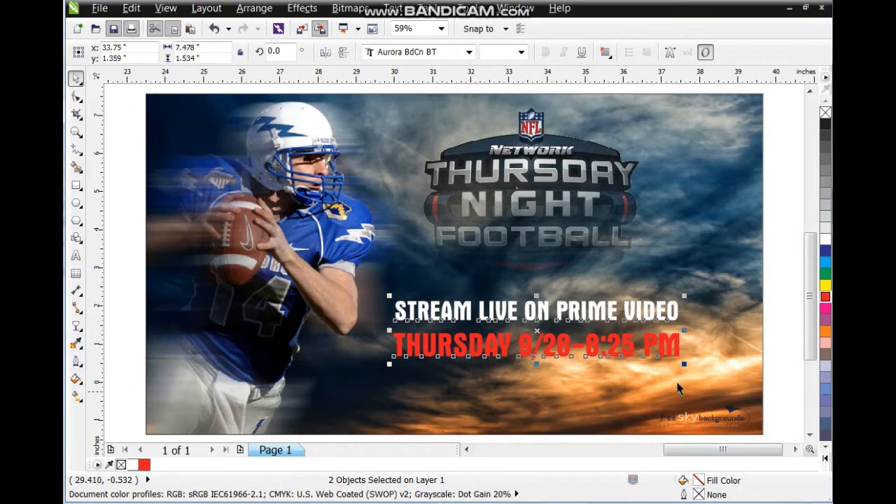
click(772, 334)
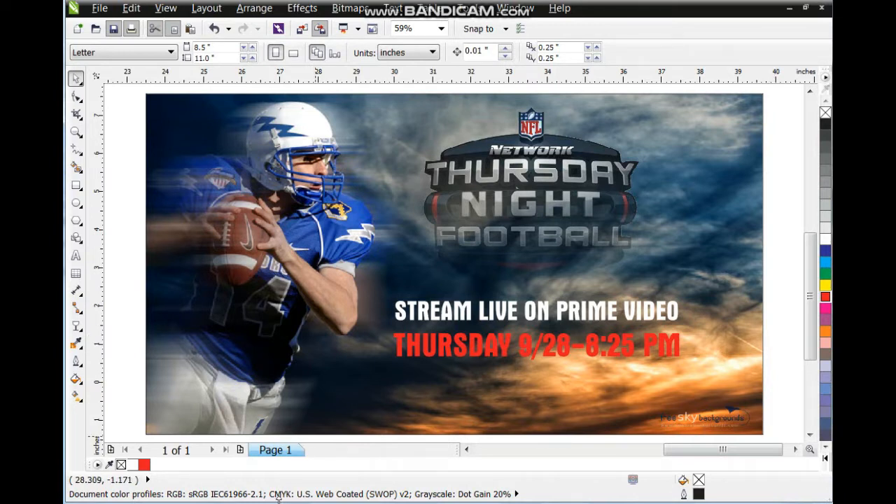
- Bring the green-jersey quarterback image from the file folder into the CorelDRAW document and scale it to 5%
mouse_move(245, 503)
click(312, 450)
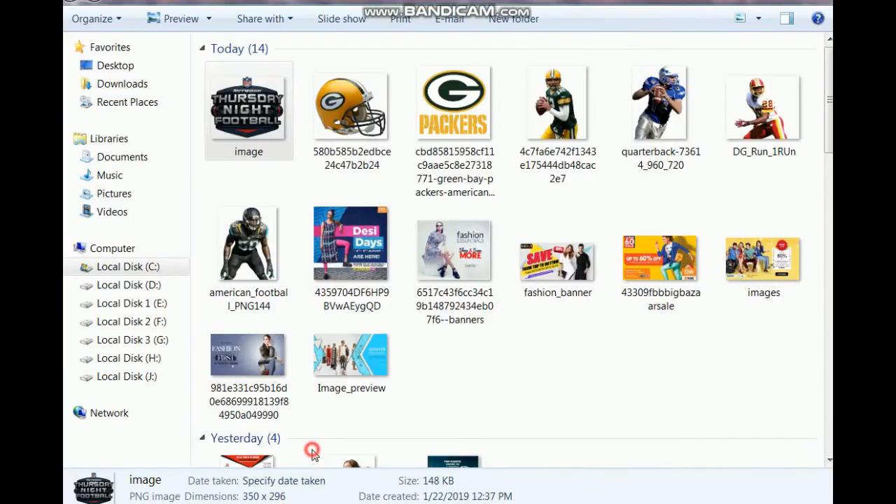
click(556, 116)
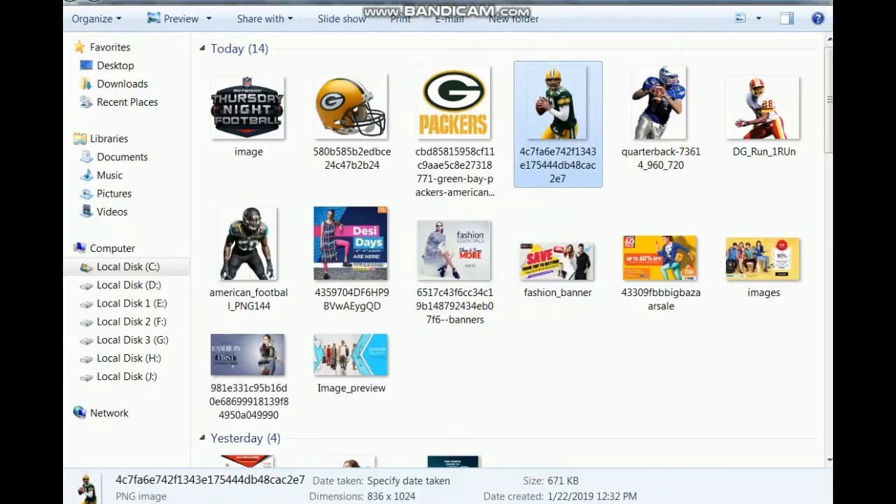
key(alt+Tab)
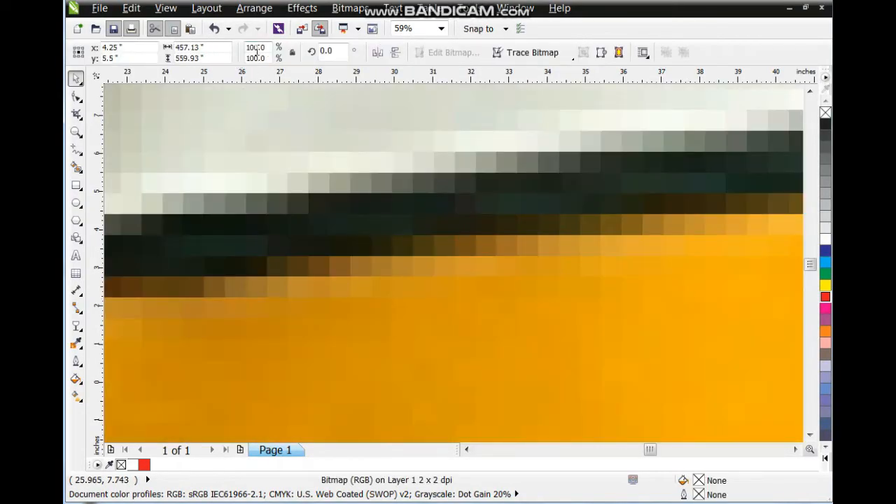
double_click(256, 47)
text(5)
key(Return)
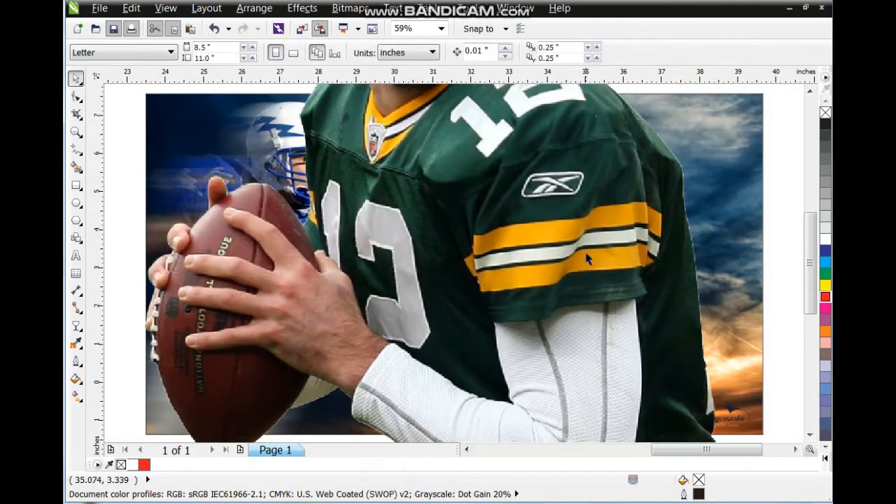
- Shrink the green-jersey player to about 9.9 by 12.2 inches and move him over the banner's right edge
scroll(551, 253, down, 2)
drag(551, 253, 552, 266)
drag(654, 279, 655, 281)
drag(590, 217, 603, 268)
drag(603, 168, 600, 227)
drag(396, 107, 536, 273)
drag(679, 378, 708, 262)
key(shift+F2)
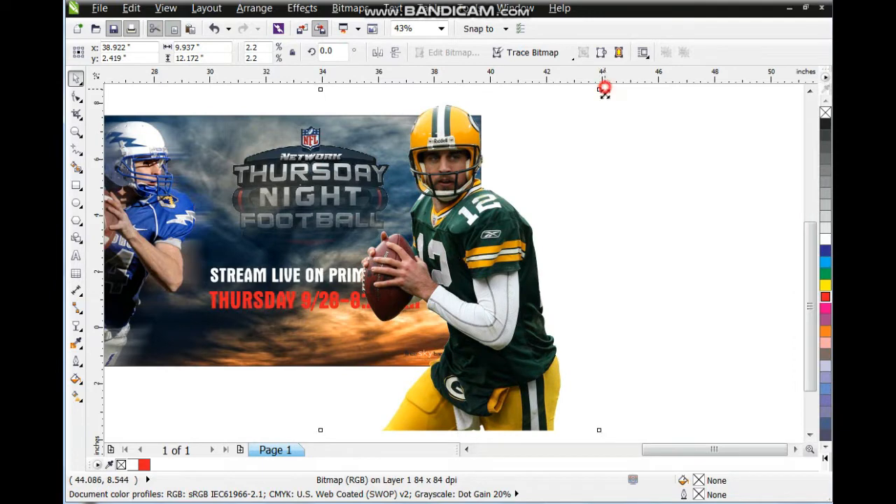
- Resize the green-jersey player to about 8.6 by 10.5 inches and adjust his position over the banner's right edge
drag(599, 89, 566, 160)
drag(490, 206, 480, 179)
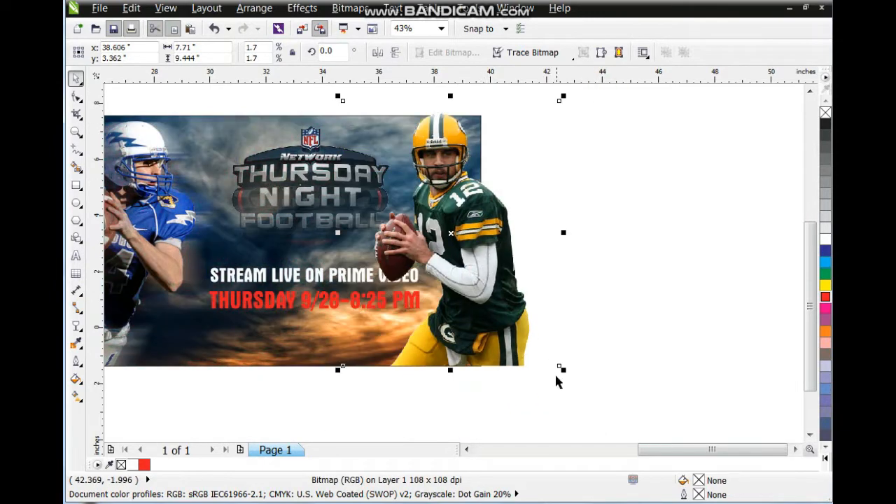
drag(567, 375, 578, 389)
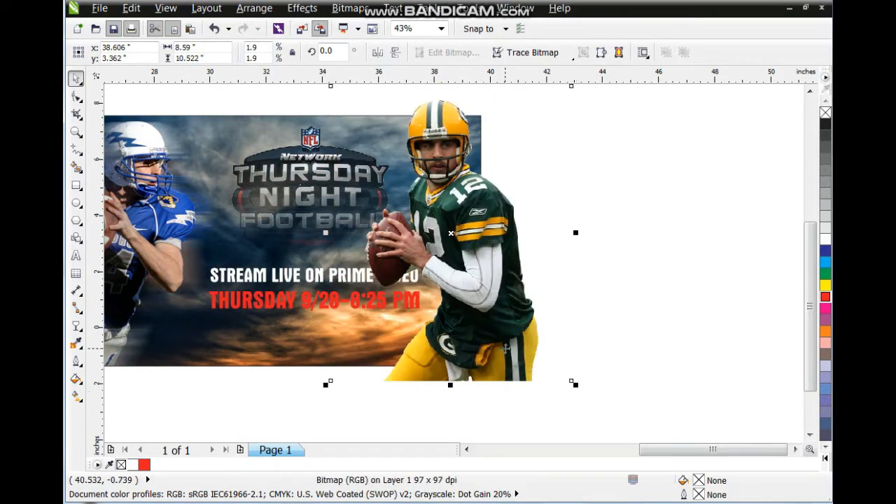
scroll(515, 294, up, 1)
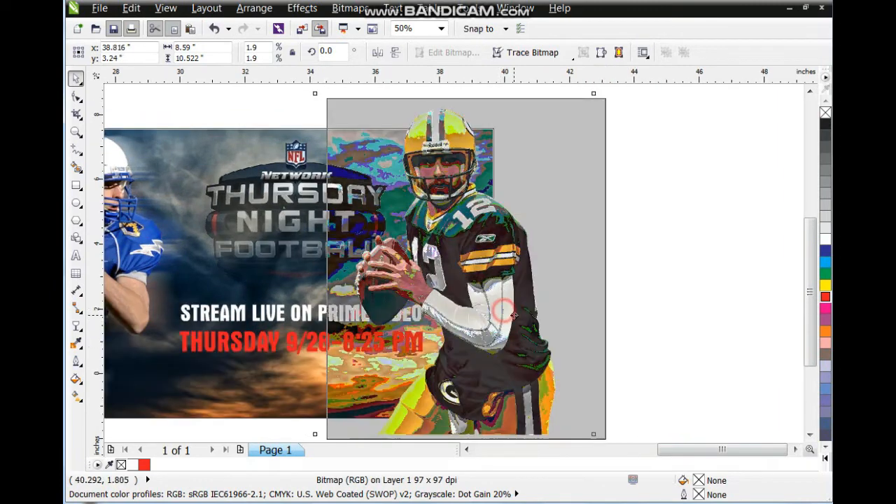
drag(514, 315, 510, 314)
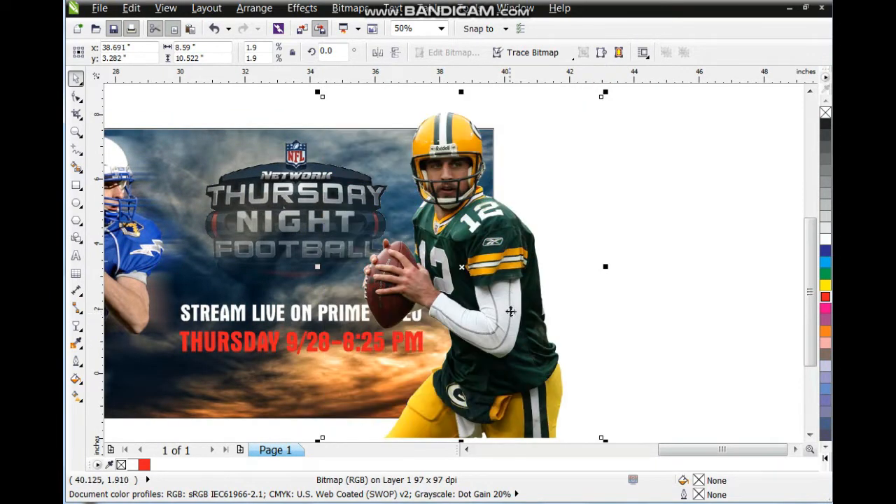
drag(484, 266, 546, 266)
right_click(546, 267)
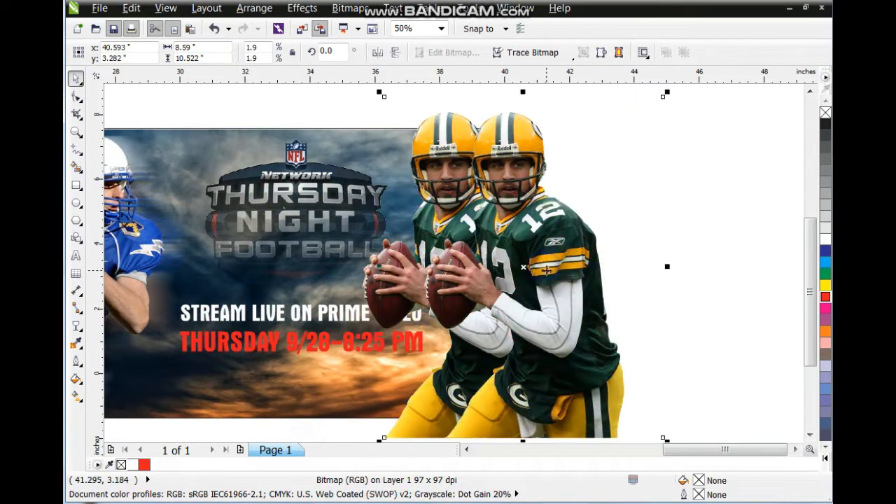
click(350, 8)
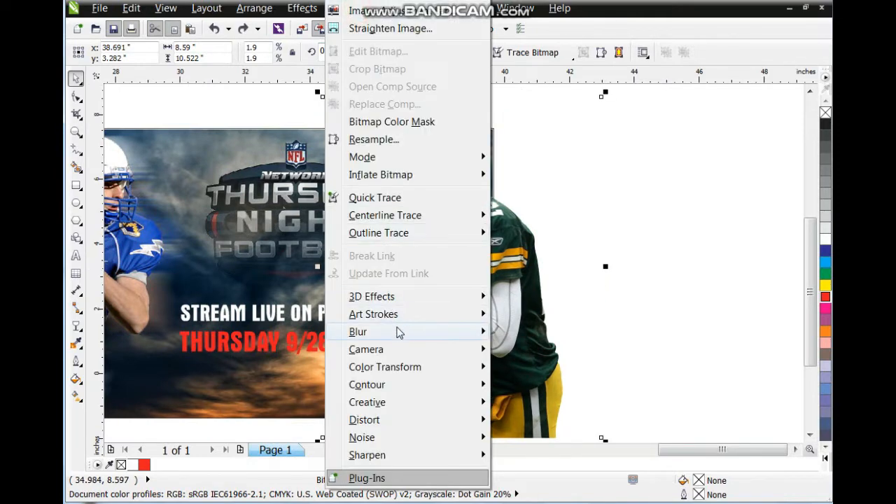
mouse_move(413, 334)
click(543, 258)
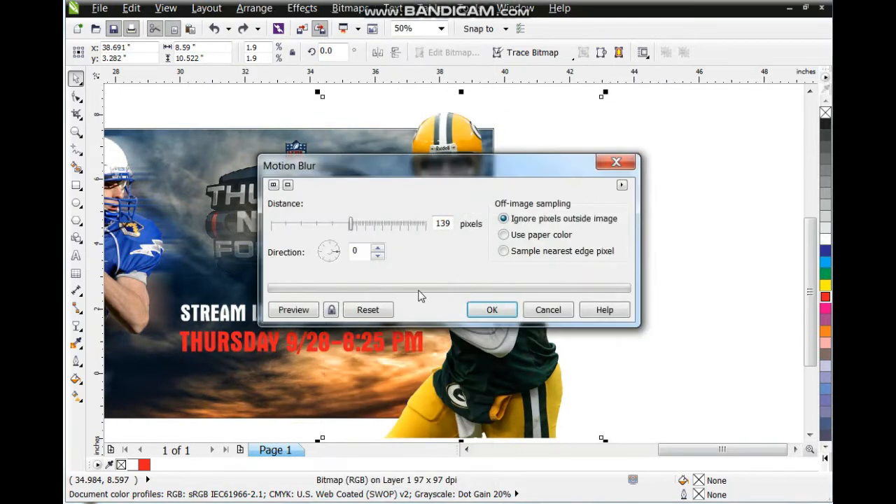
click(491, 310)
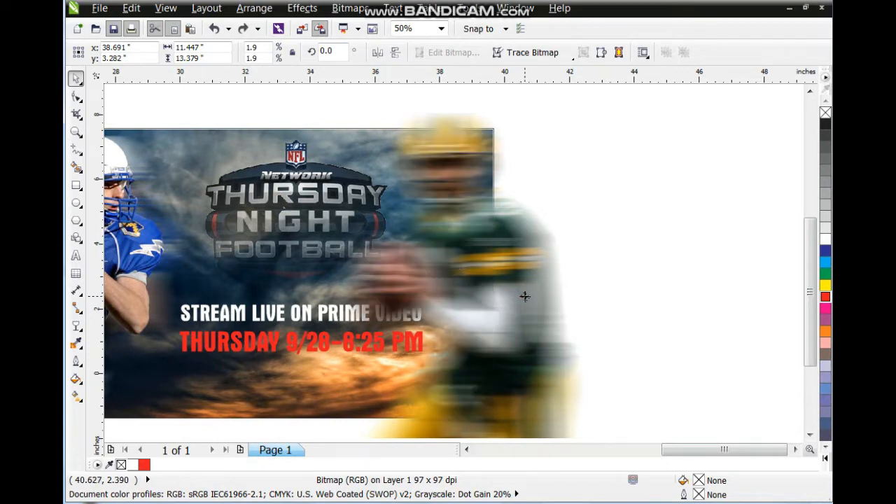
key(ctrl+z)
click(576, 290)
click(515, 301)
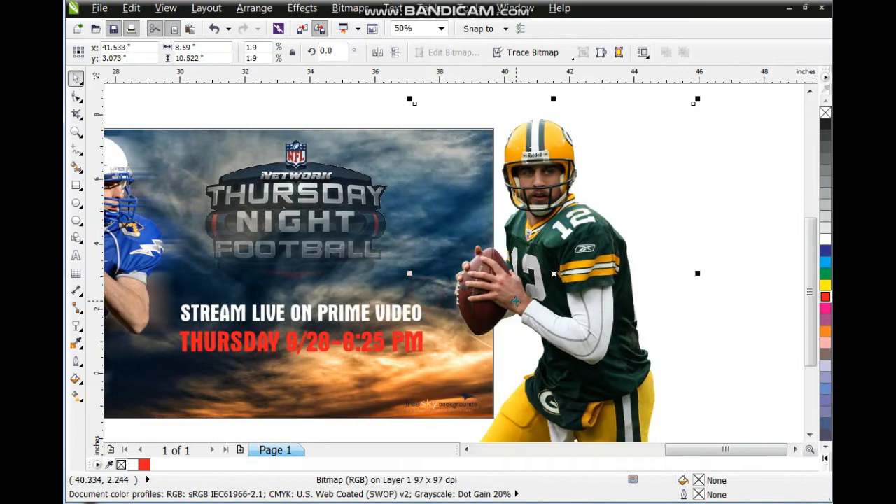
- Apply a 139-pixel Motion Blur in direction 0 to the green-jersey player behind a sharp duplicate, ignoring pixels outside the image
click(350, 8)
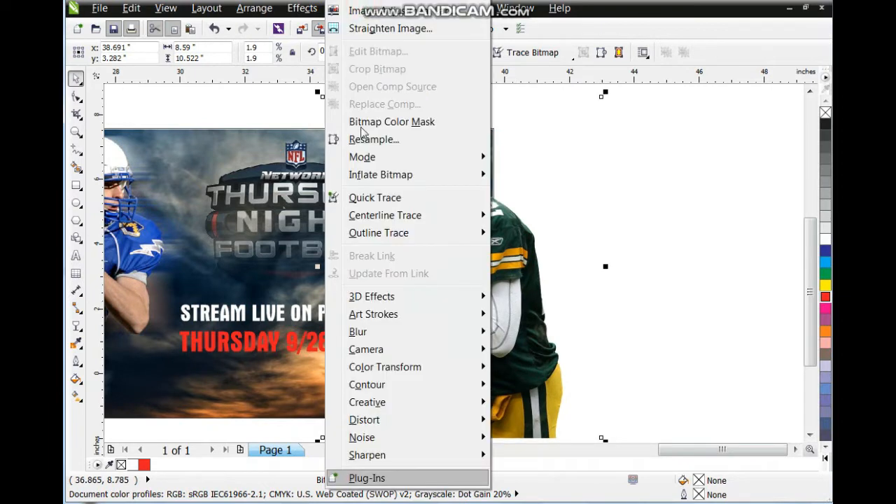
mouse_move(390, 338)
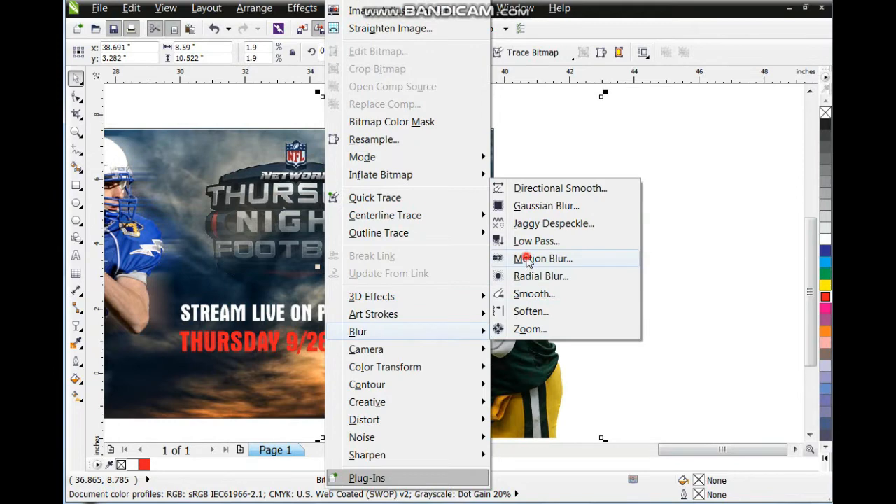
click(546, 258)
click(332, 310)
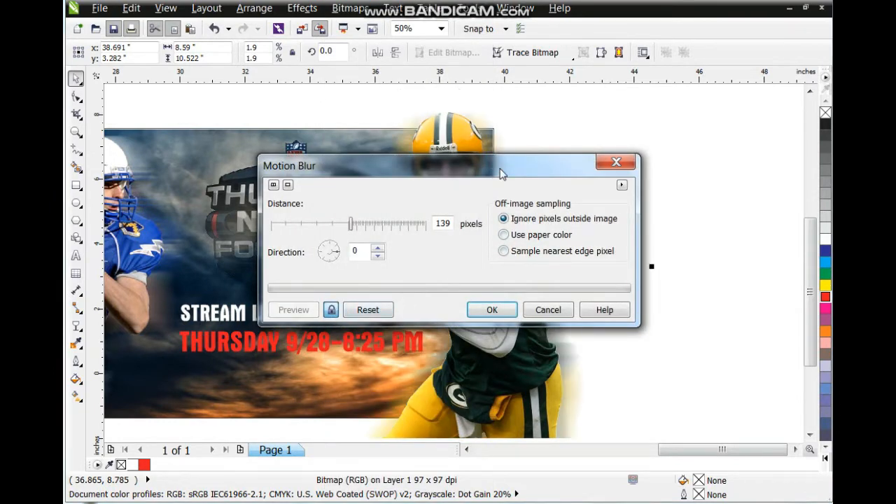
drag(501, 174, 673, 251)
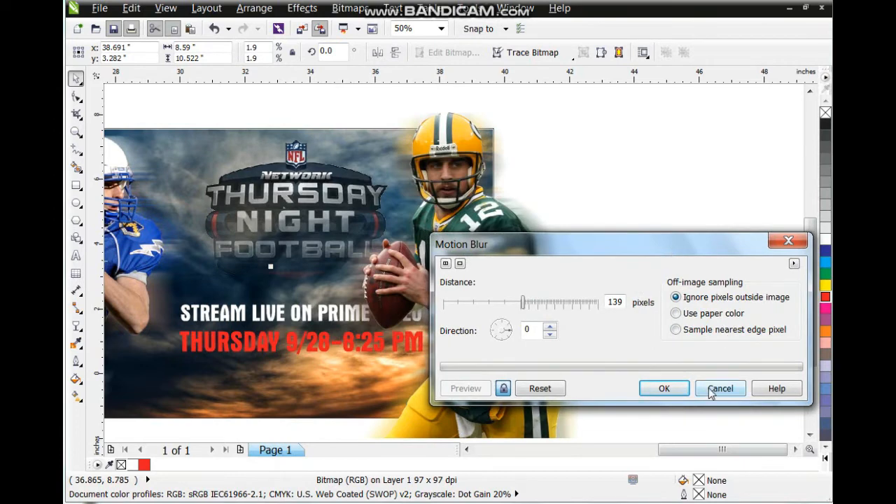
click(682, 394)
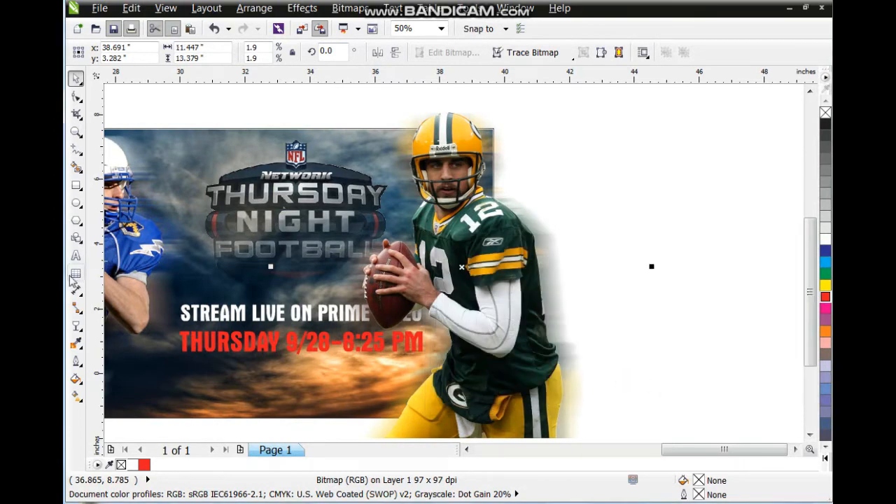
- Fade the blurred copy of the green-jersey player toward his legs with a linear transparency and select the sharp player
click(78, 325)
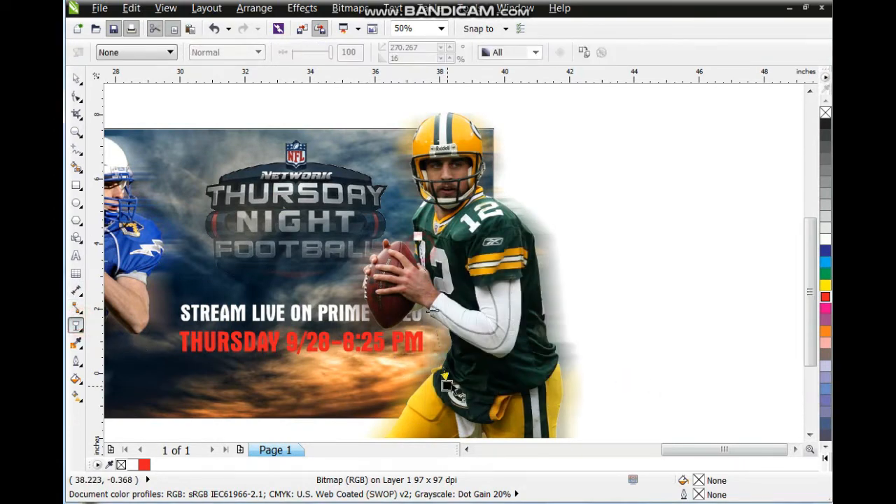
drag(447, 397, 450, 408)
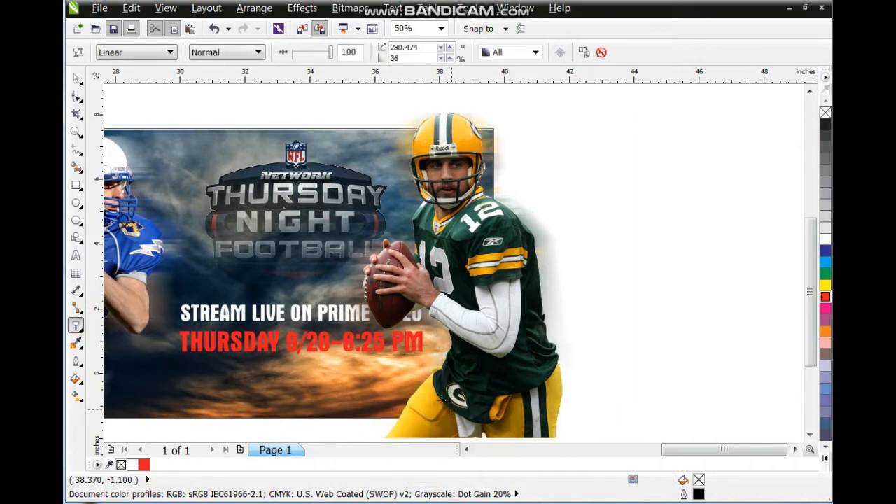
click(77, 77)
click(704, 179)
click(496, 237)
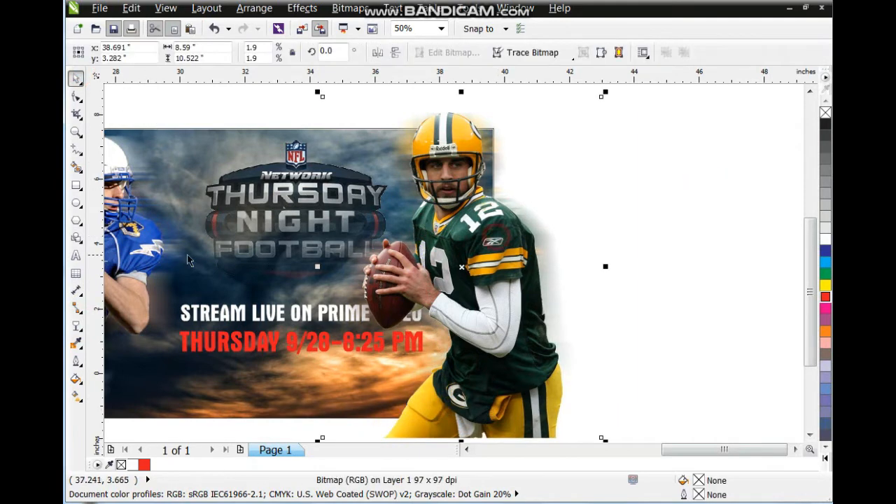
- Darken the sharp green-jersey player by lowering his gamma value with the Gamma adjustment
click(302, 10)
mouse_move(314, 26)
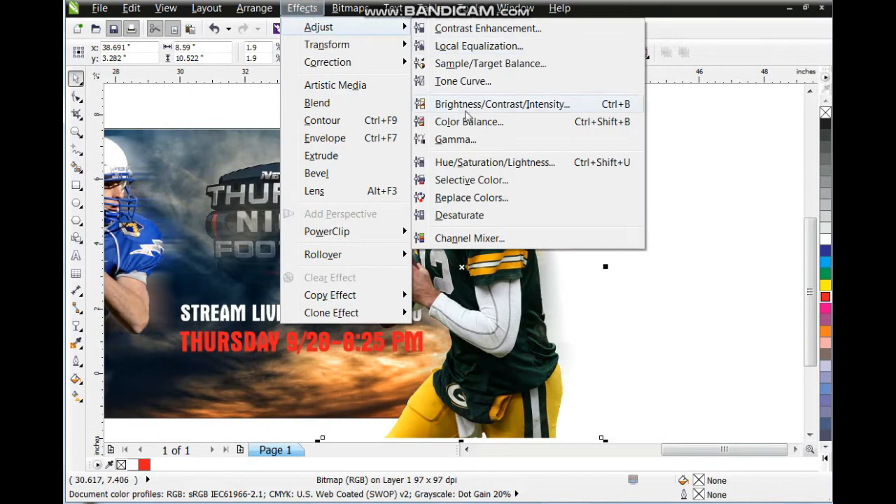
click(462, 136)
click(331, 286)
drag(446, 231, 394, 232)
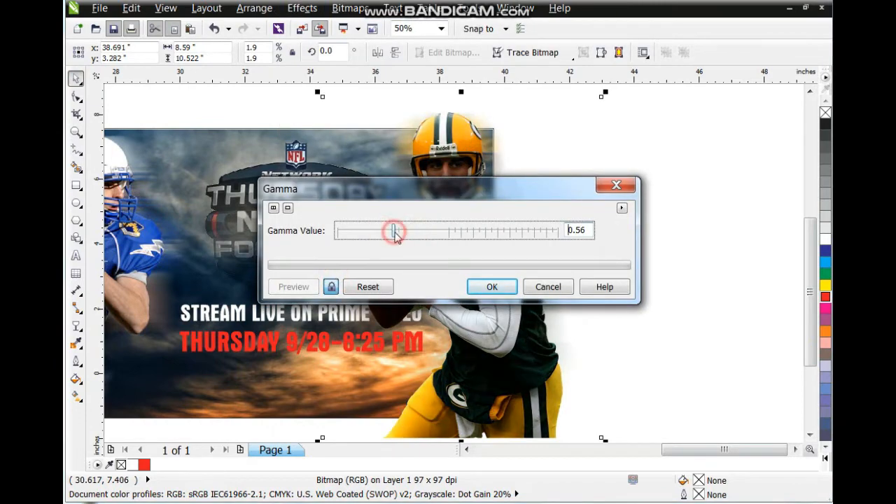
click(417, 234)
click(492, 287)
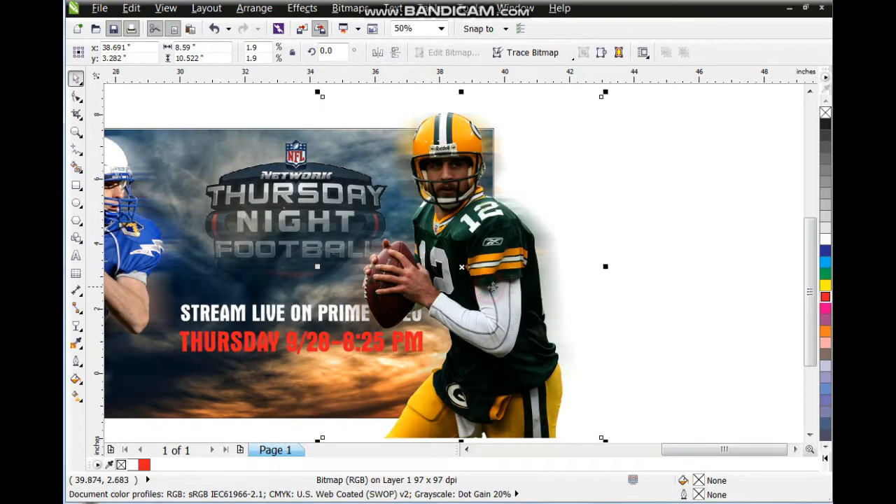
- Fade the sharp green-jersey player from his face down to his waist with a linear transparency
click(77, 323)
drag(432, 196, 436, 343)
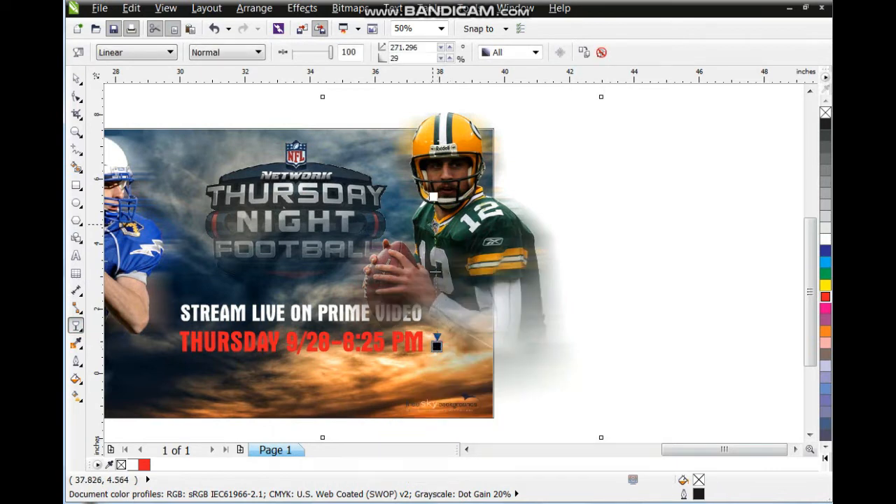
drag(431, 197, 431, 175)
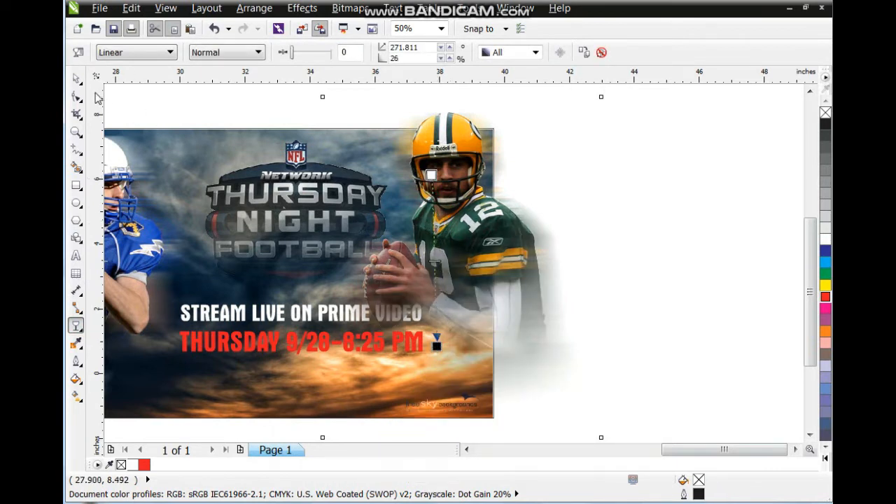
click(75, 77)
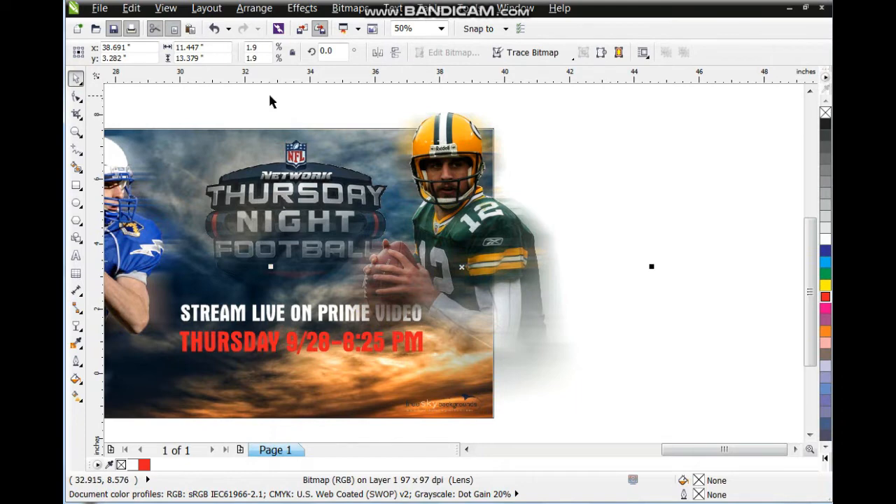
- Select both the sharp and blurred copies of the green-jersey player and PowerClip them inside the banner frame
scroll(402, 214, down, 1)
click(320, 103)
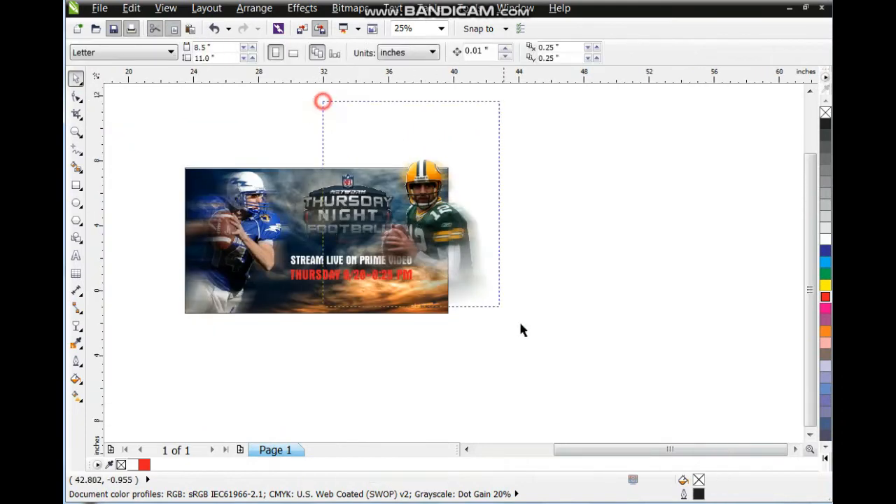
drag(621, 392, 621, 392)
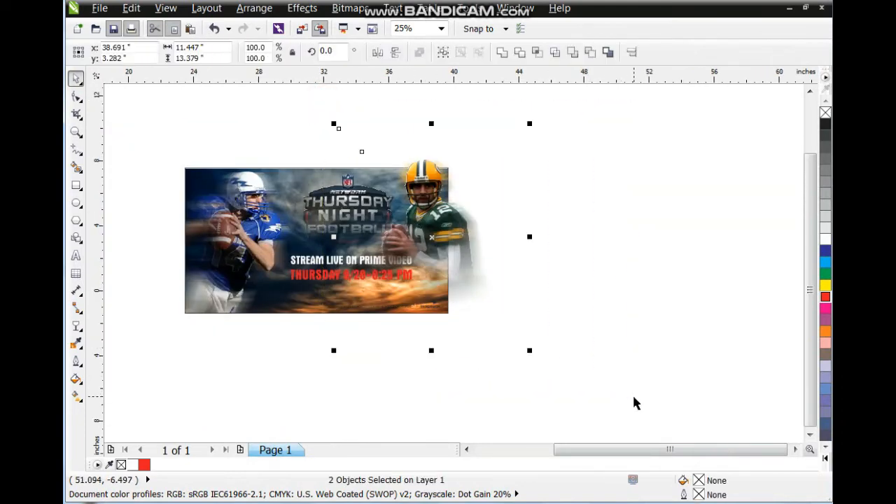
click(301, 7)
mouse_move(372, 232)
click(450, 235)
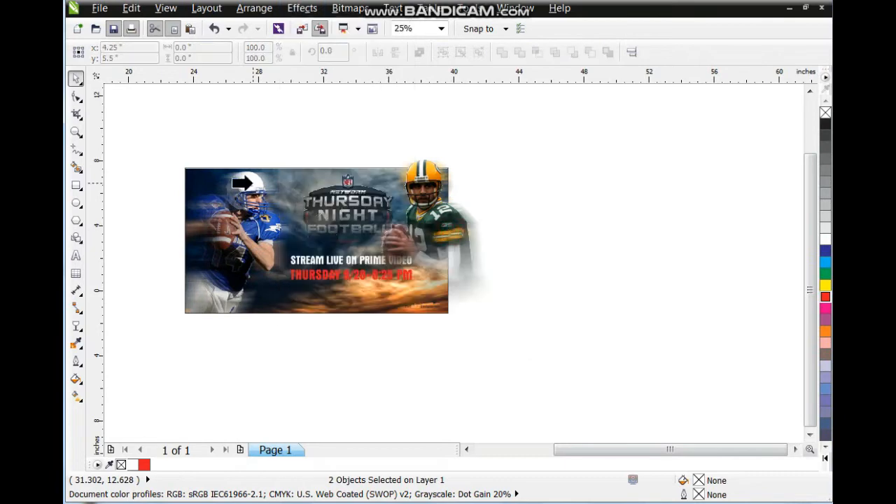
click(240, 180)
- Select the two streaming text lines together and move them slightly down on the banner
click(188, 144)
drag(128, 140, 517, 326)
key(shift+F2)
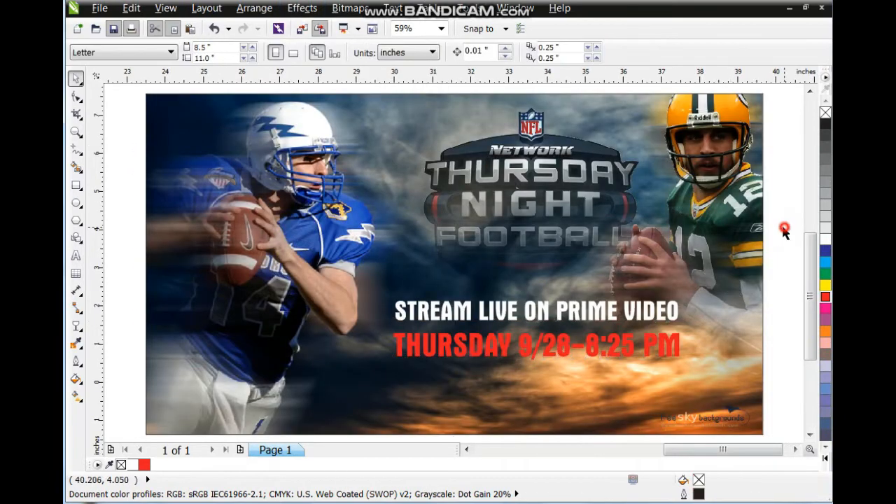
drag(784, 230, 371, 398)
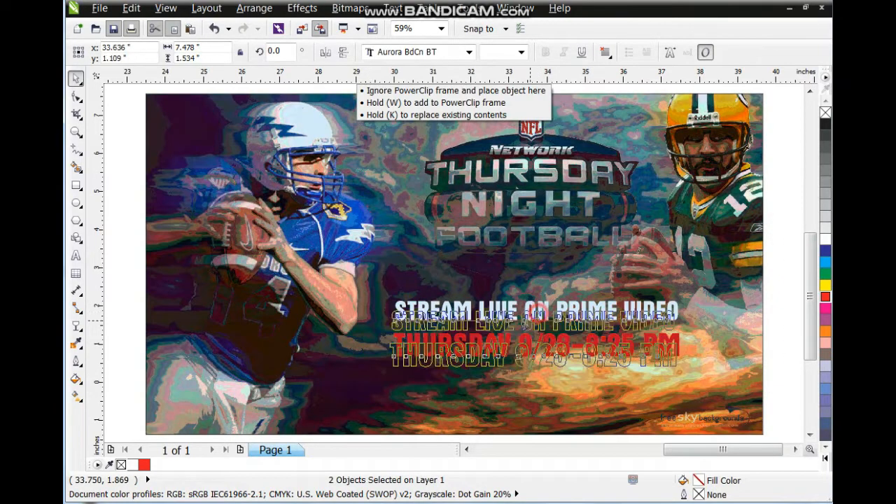